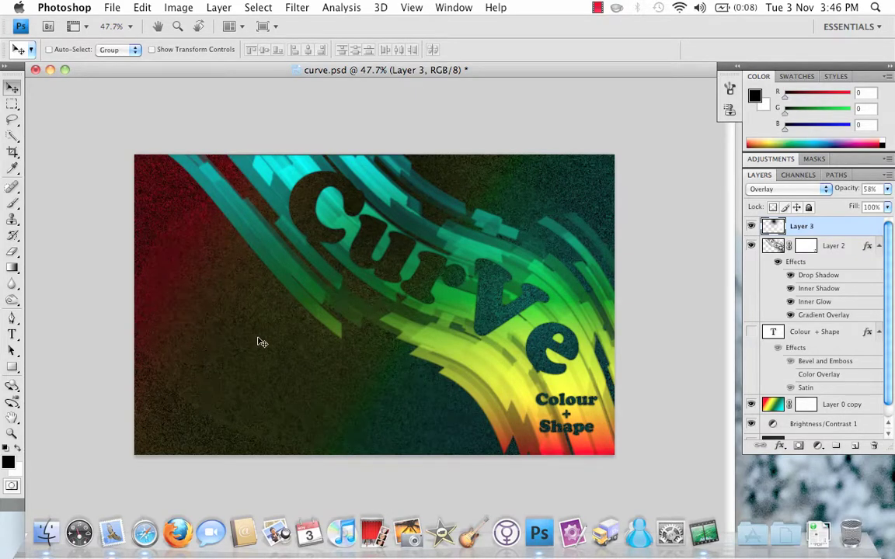
Step: Shift Layer 3's translucent streak overlay slightly down and to the right on the Curve artwork
mouse_move(287, 173)
left_mouse_down()
mouse_move(326, 293)
mouse_move(506, 401)
mouse_move(458, 301)
mouse_move(341, 201)
left_mouse_up()
Step: Create a new 1440 × 900 px, 72 ppi white document
left_click(115, 7)
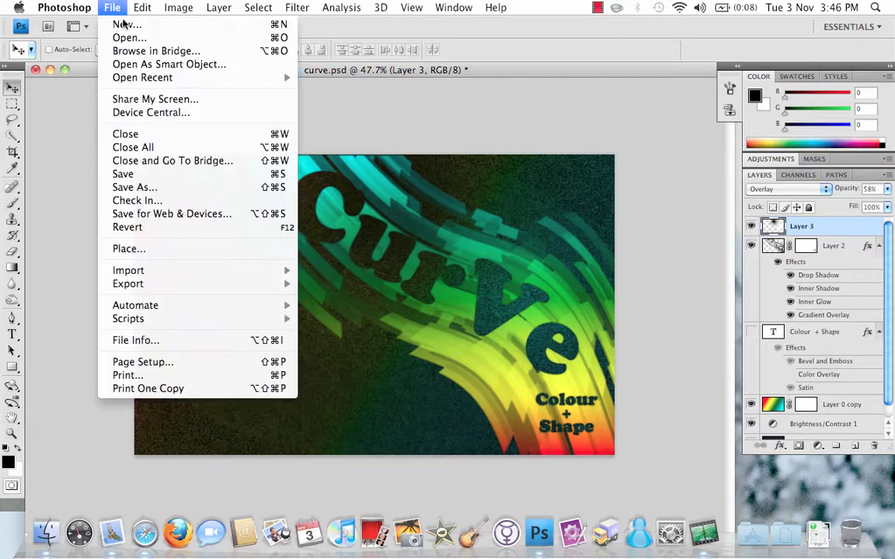
left_click(124, 25)
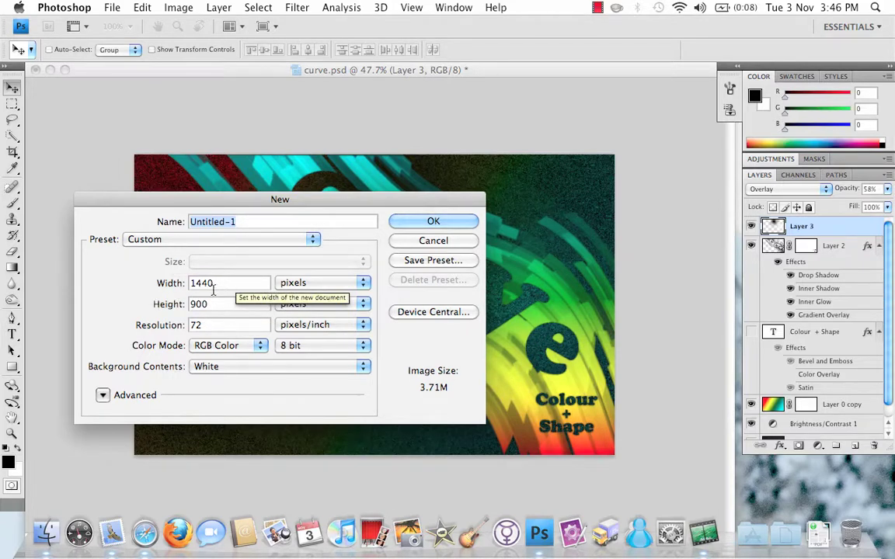
left_click(434, 222)
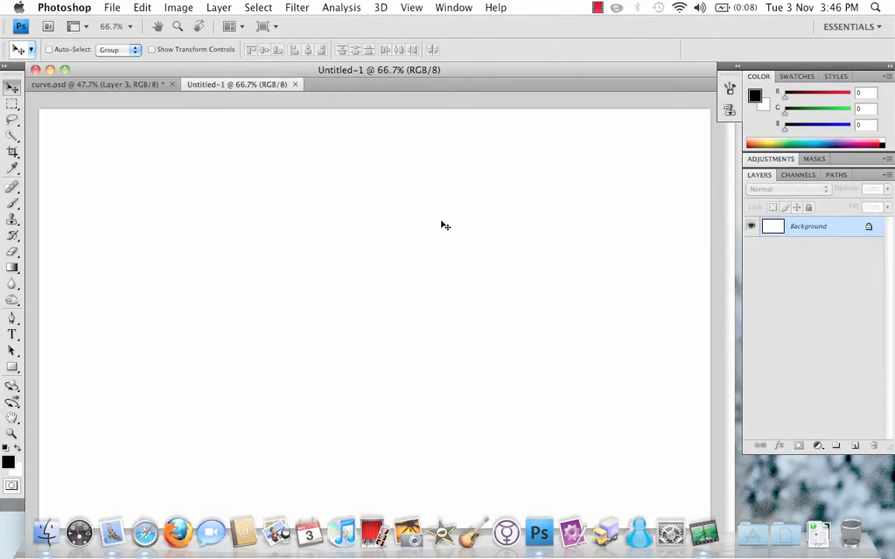
Step: Convert the locked Background layer into an editable Layer 0
scroll(442, 225, "down", 3)
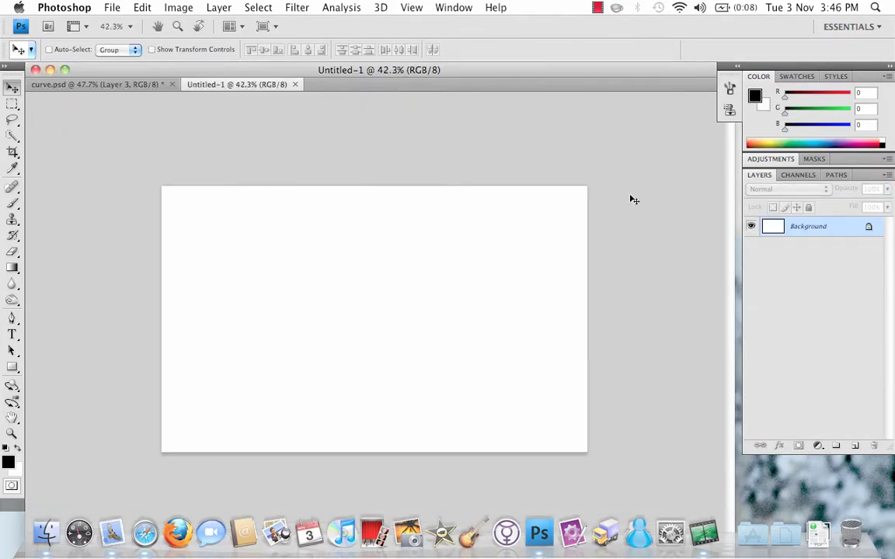
double_click(835, 227)
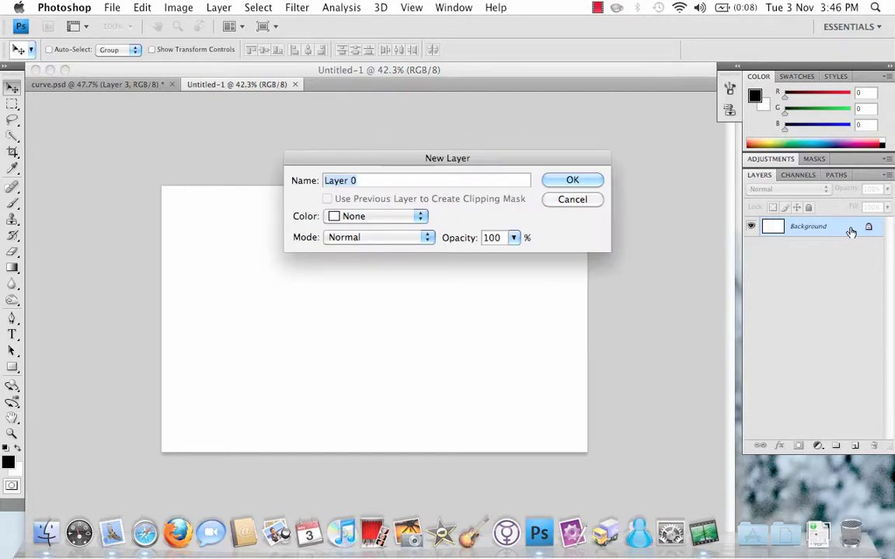
left_click(569, 181)
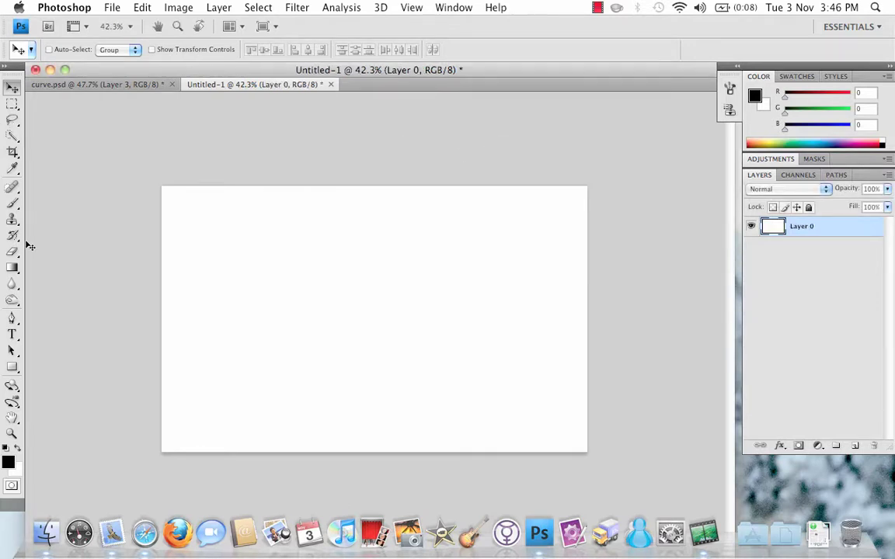
Step: Draw a tall thin black rectangle near the left edge, skew it vertically -50°, and shorten it slightly
left_click(12, 370)
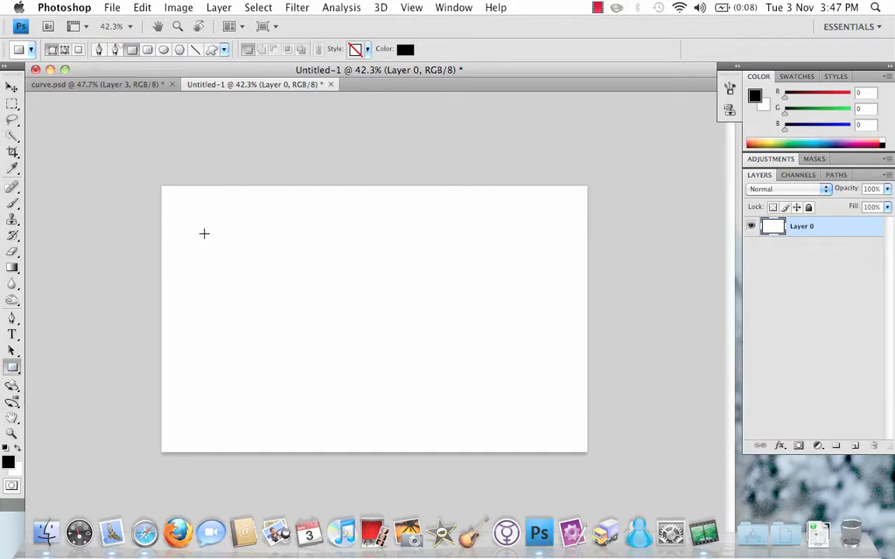
left_click_drag(187, 197, 201, 438)
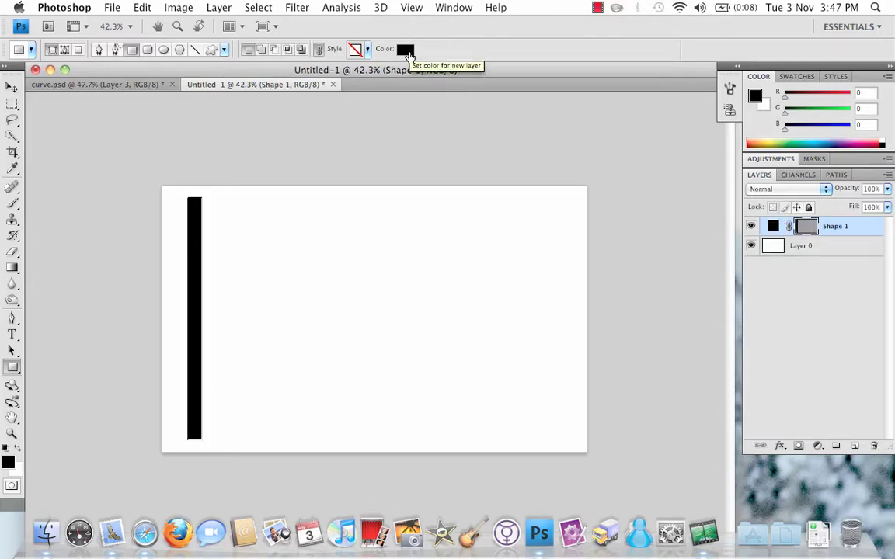
left_click(139, 10)
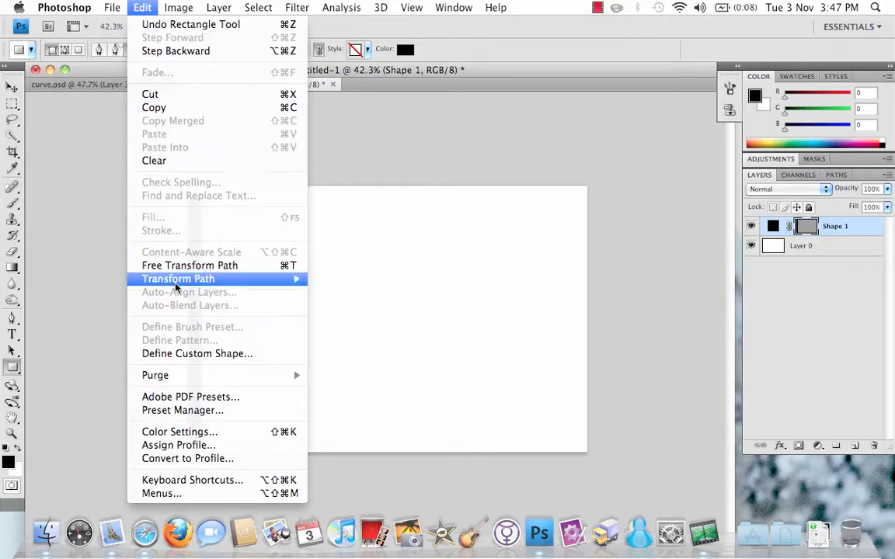
mouse_move(194, 278)
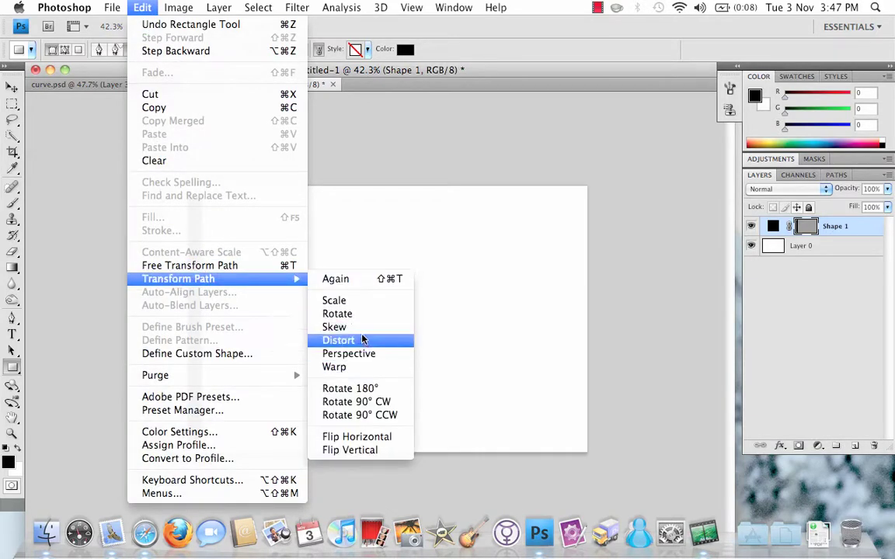
left_click(359, 333)
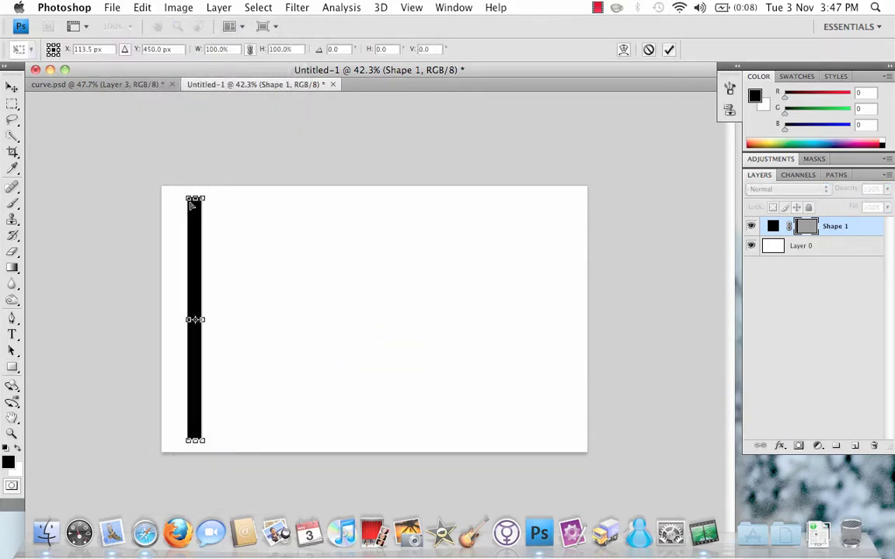
left_click_drag(190, 201, 188, 220)
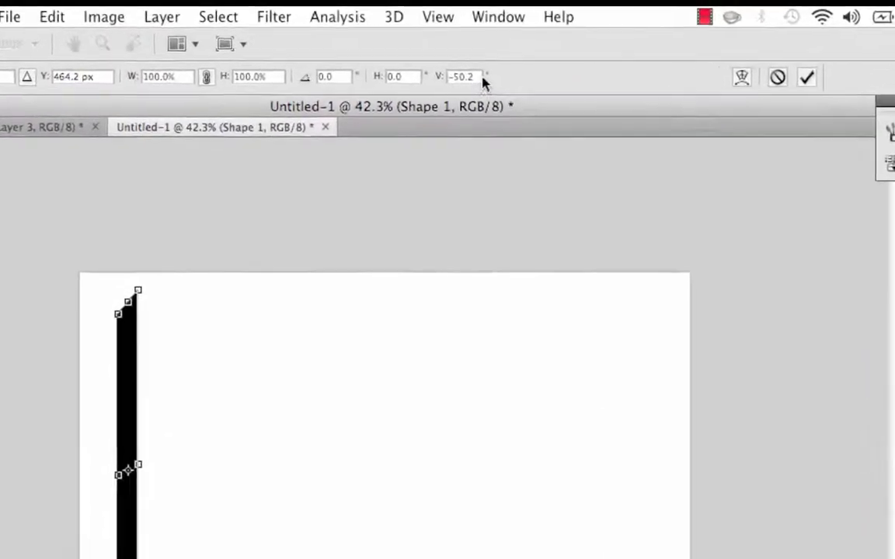
left_click(475, 76)
key("BackSpace")
key("BackSpace")
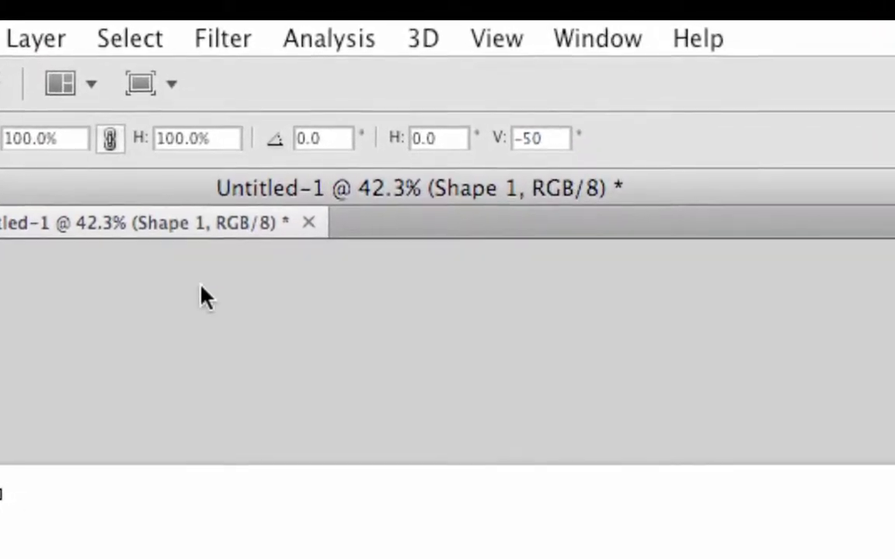
left_click_drag(3, 497, 125, 558)
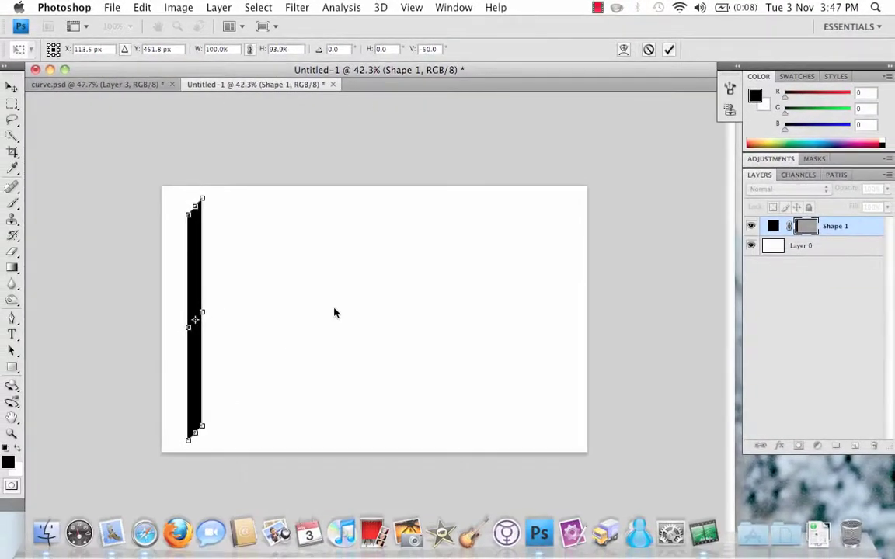
left_click(671, 48)
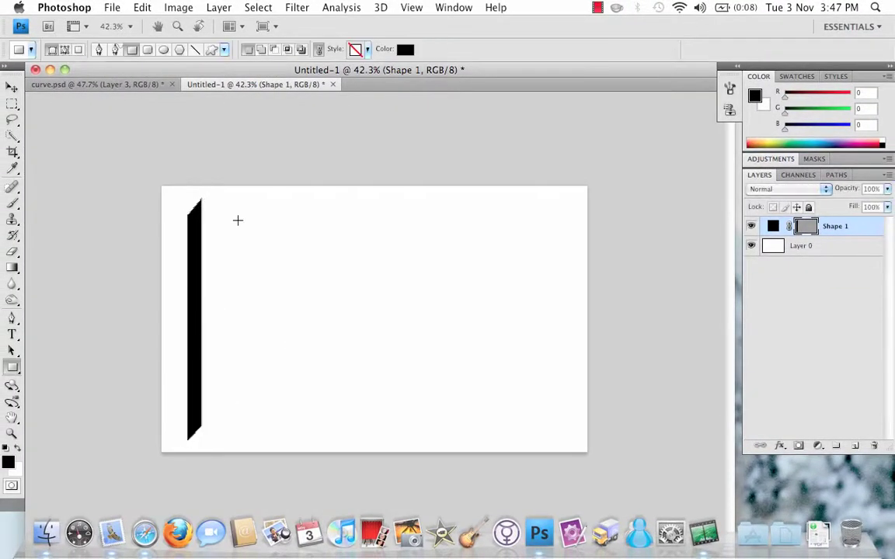
Step: Rasterize the Shape 1 bar and define it as the brush preset 'skew brush1'
left_click(222, 8)
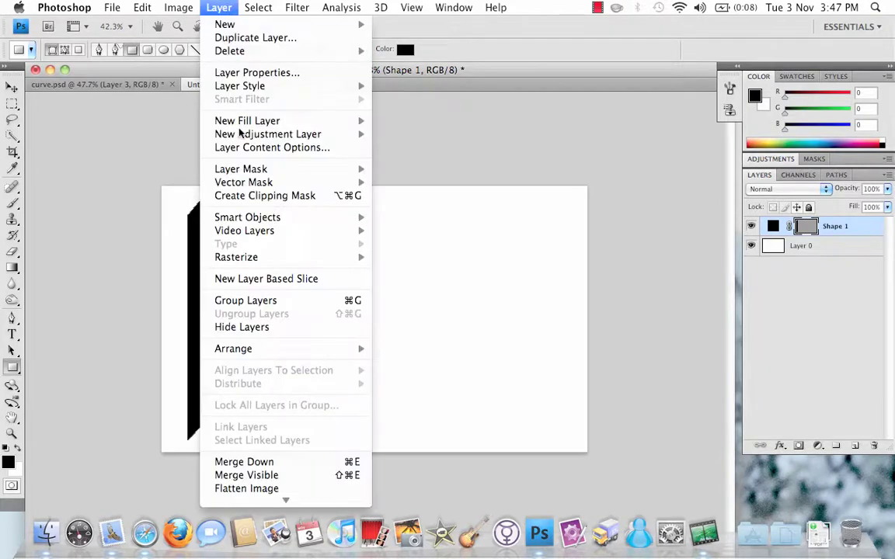
mouse_move(265, 260)
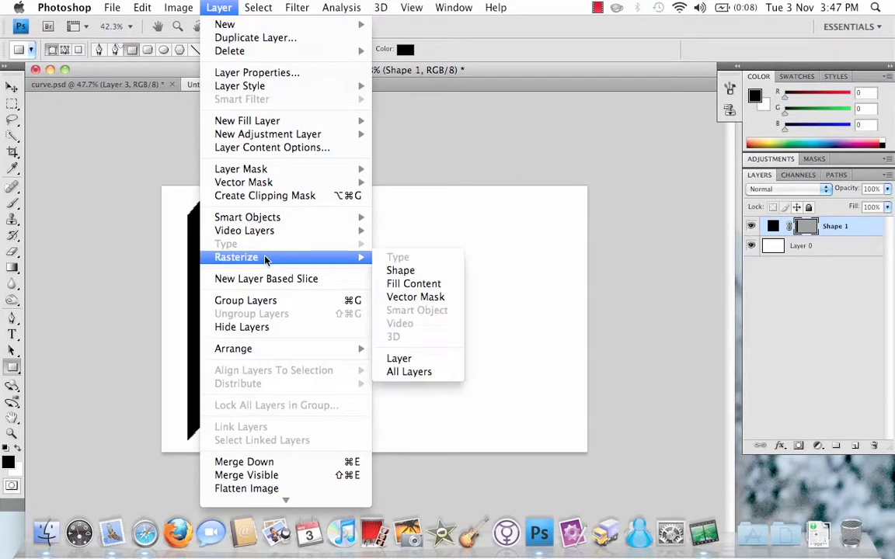
left_click(412, 270)
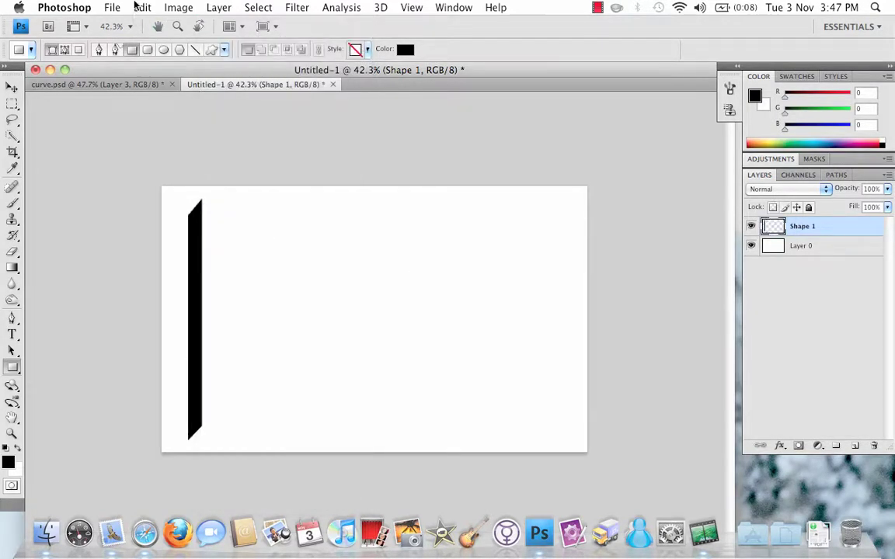
left_click(142, 7)
left_click(142, 8)
left_click(143, 8)
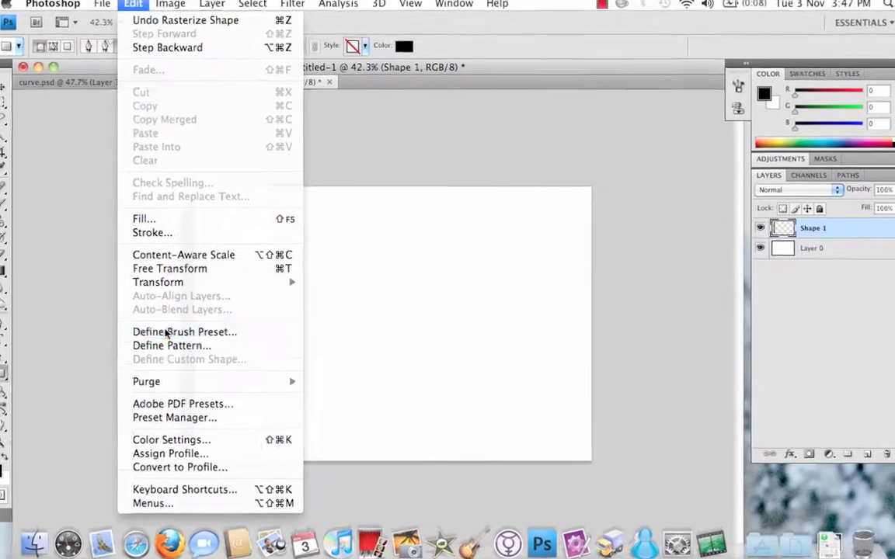
left_click(176, 326)
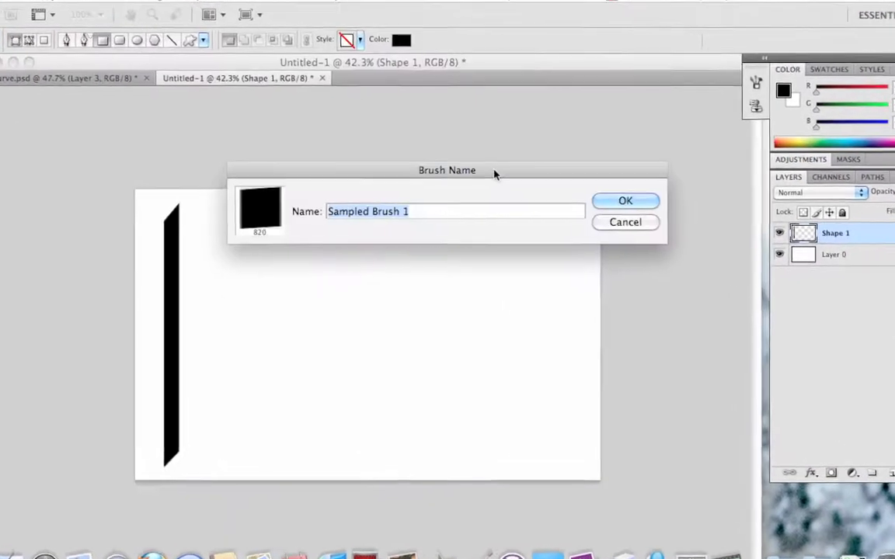
type("skew ")
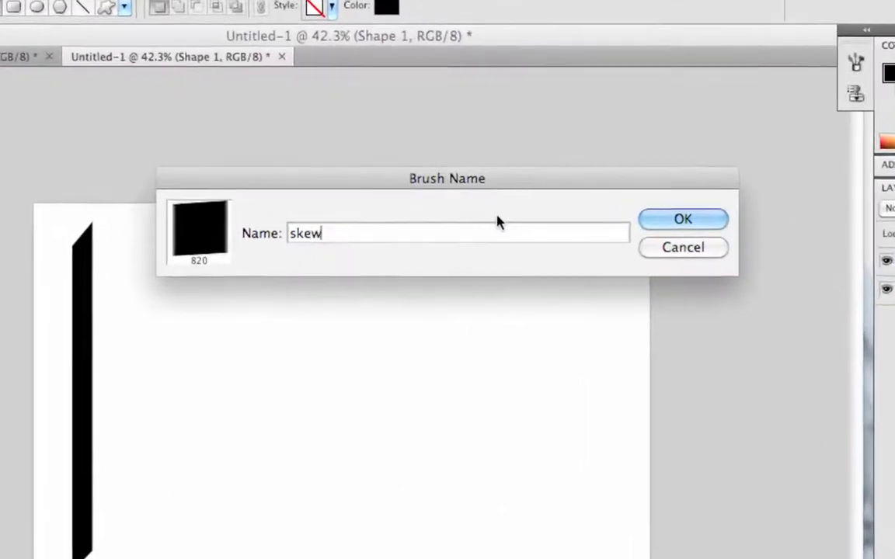
type("brush")
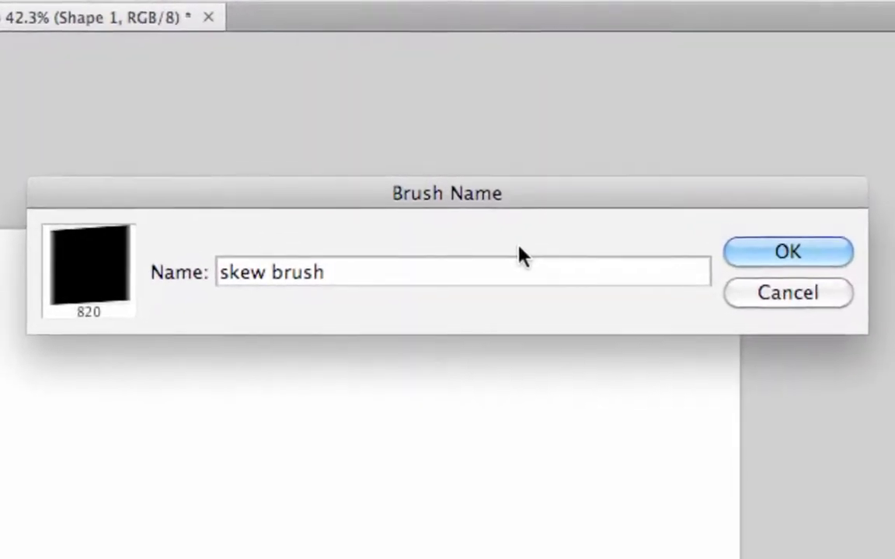
type("1")
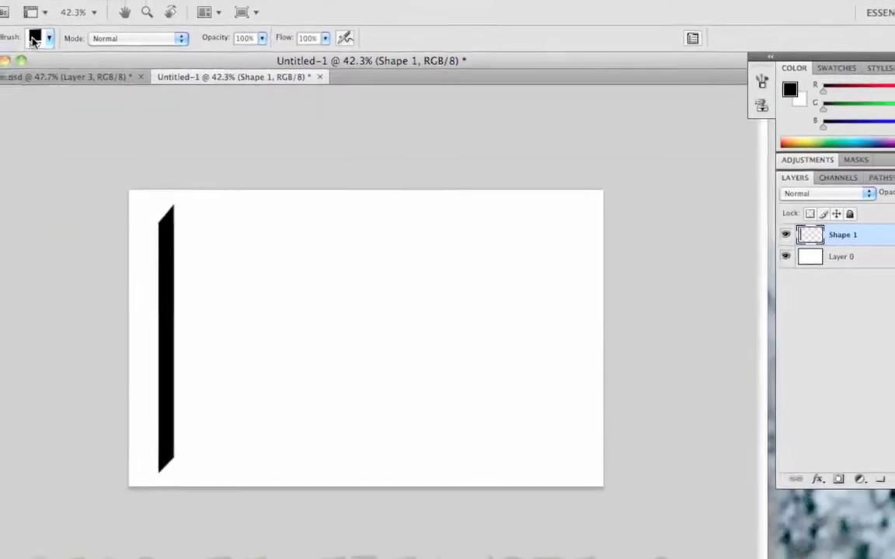
Step: Select the 820 px skew brush preset and delete the Shape 1 layer
left_click(75, 45)
left_click(56, 233)
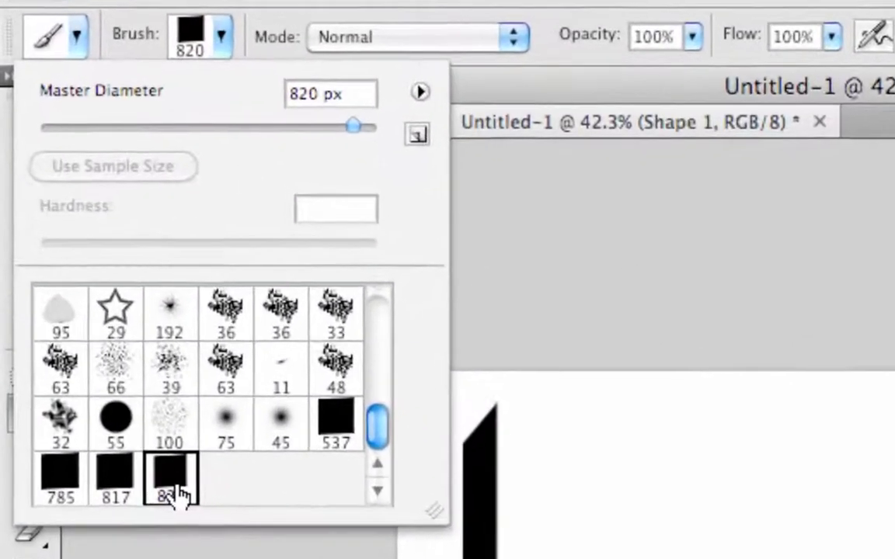
double_click(149, 424)
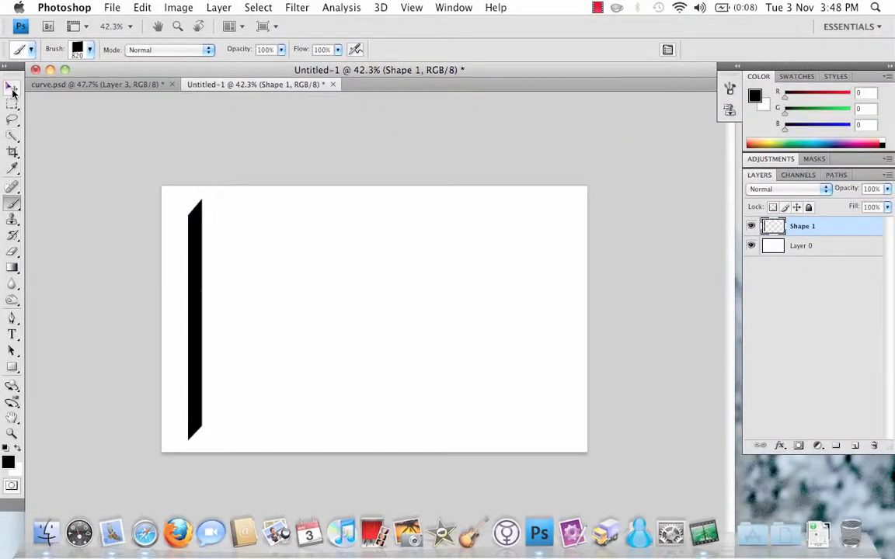
left_click(12, 87)
key("Delete")
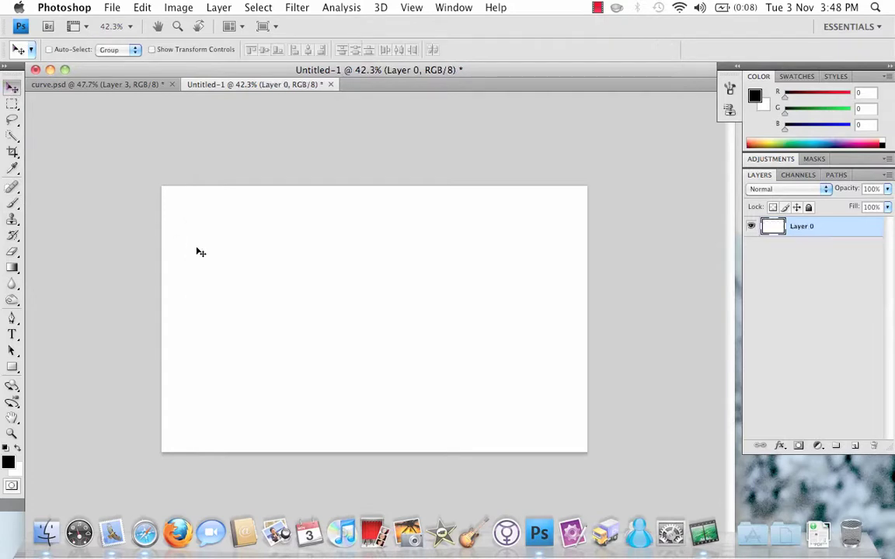
Step: With the Brush tool active, set the skew brush's tip spacing to 1000% in the Brushes panel
left_click(12, 205)
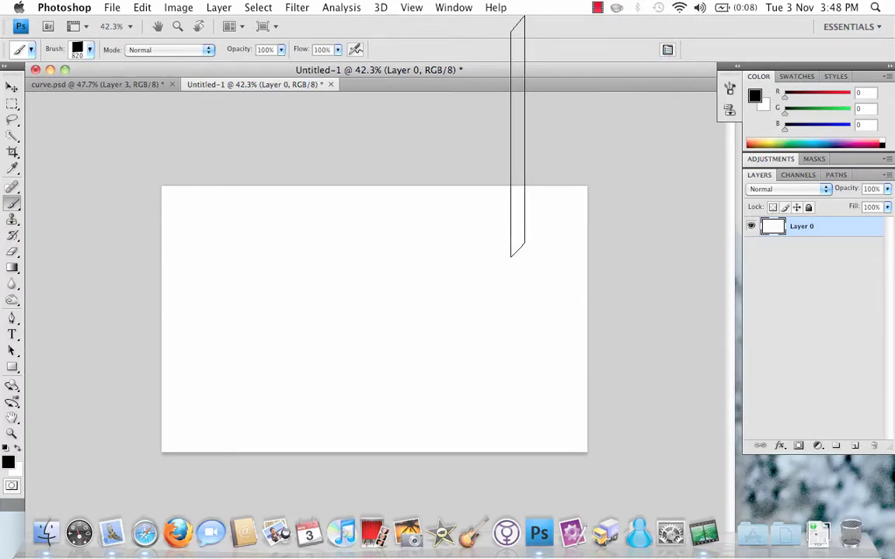
key("F5")
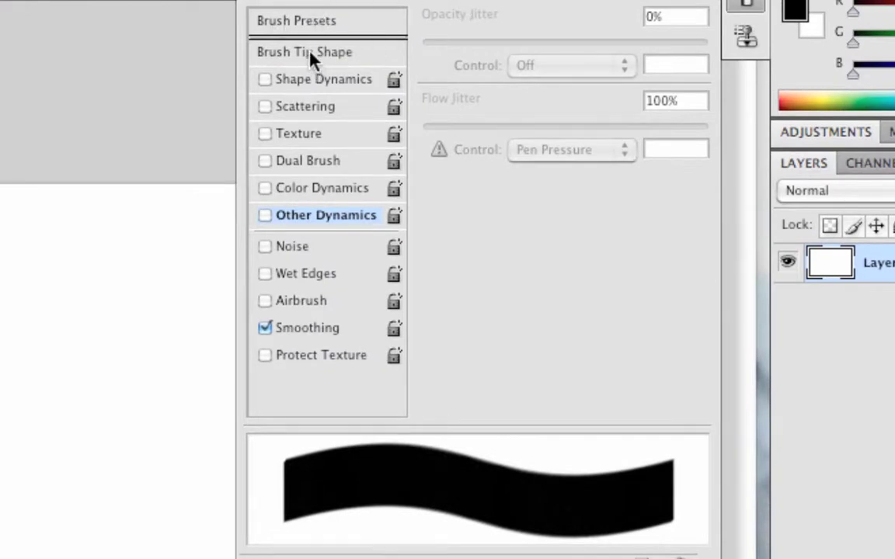
left_click(374, 54)
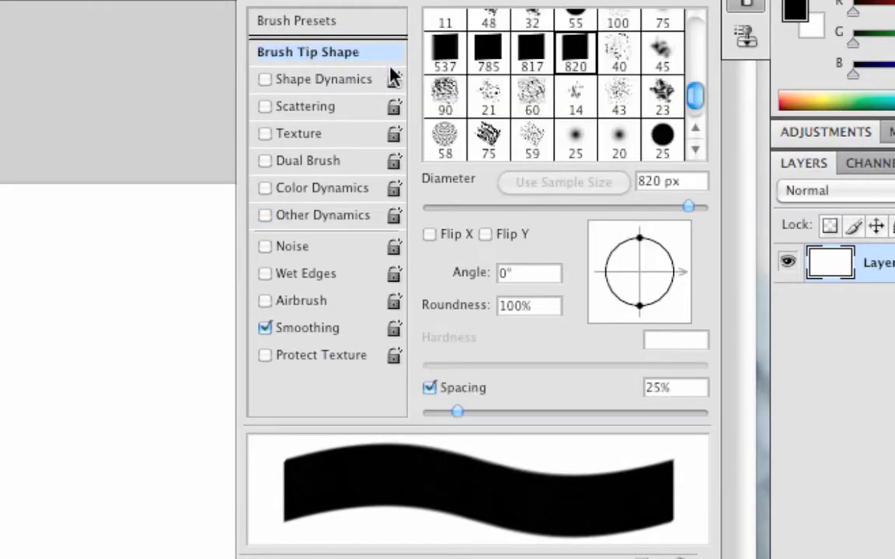
left_click_drag(459, 413, 742, 445)
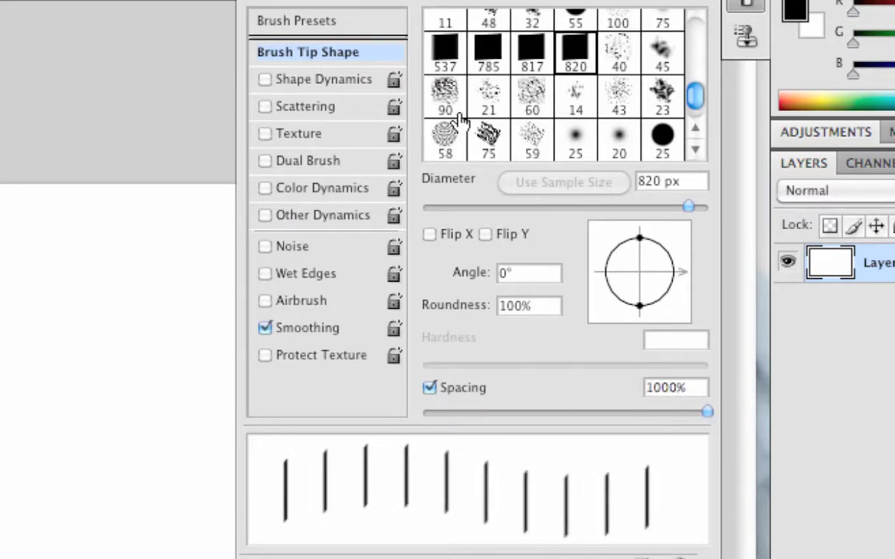
Step: Enable Shape Dynamics, Scattering, Other Dynamics and Wet Edges for the brush
left_click(304, 89)
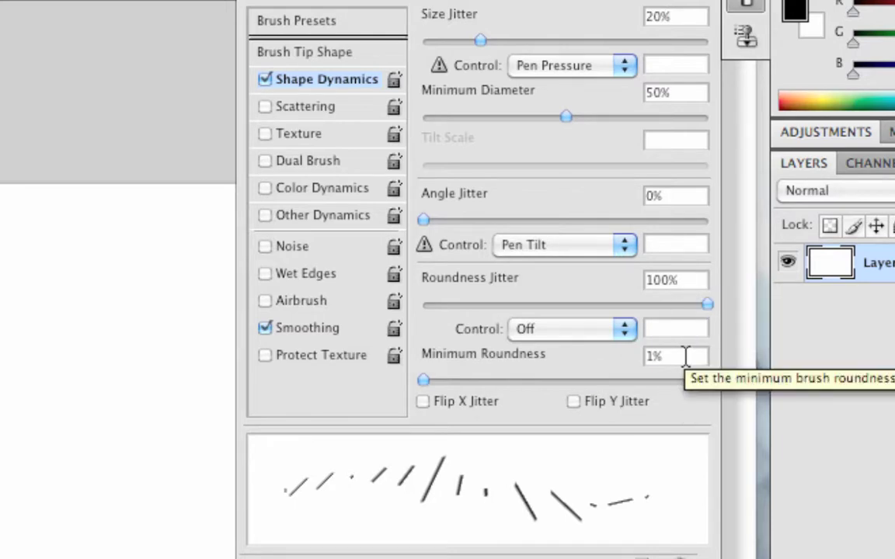
left_click(338, 114)
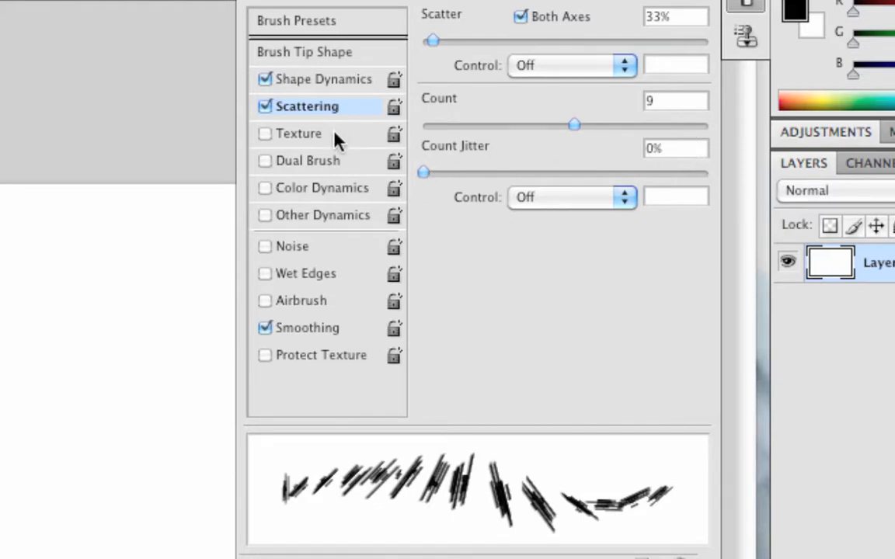
left_click(318, 217)
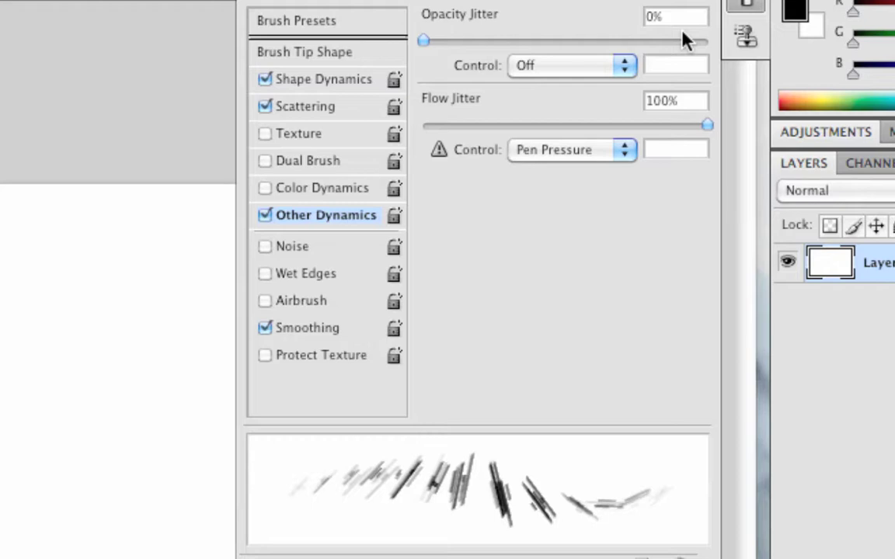
left_click(278, 276)
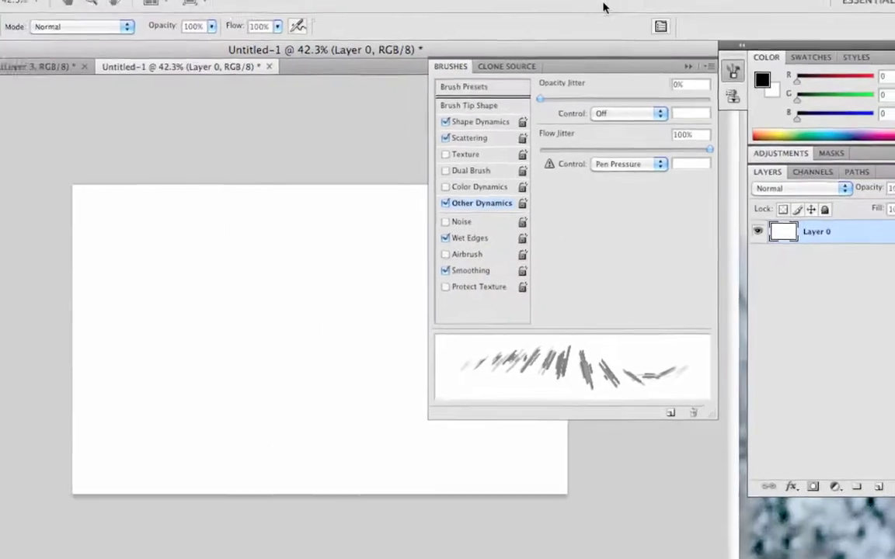
left_click(603, 10)
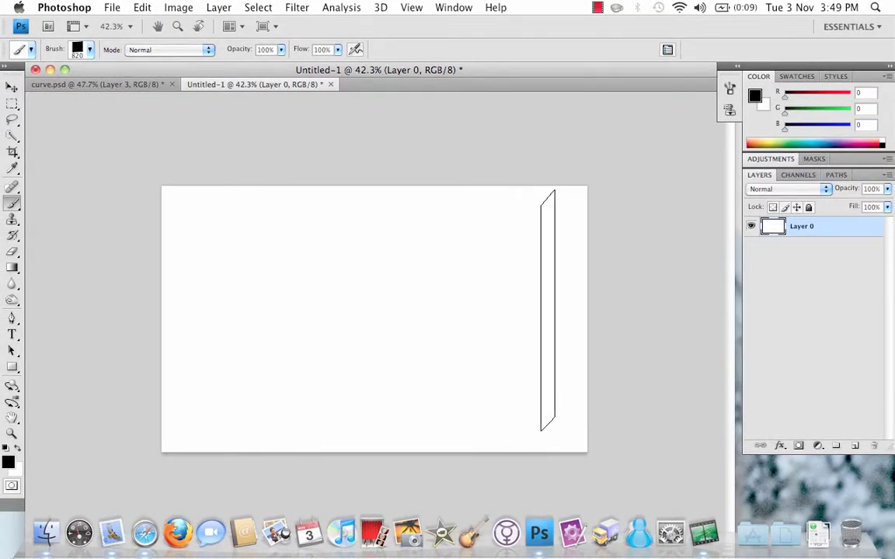
Step: Add a new Layer 1 with a Gradient Overlay using the red–yellow–green–cyan preset
left_click(854, 449)
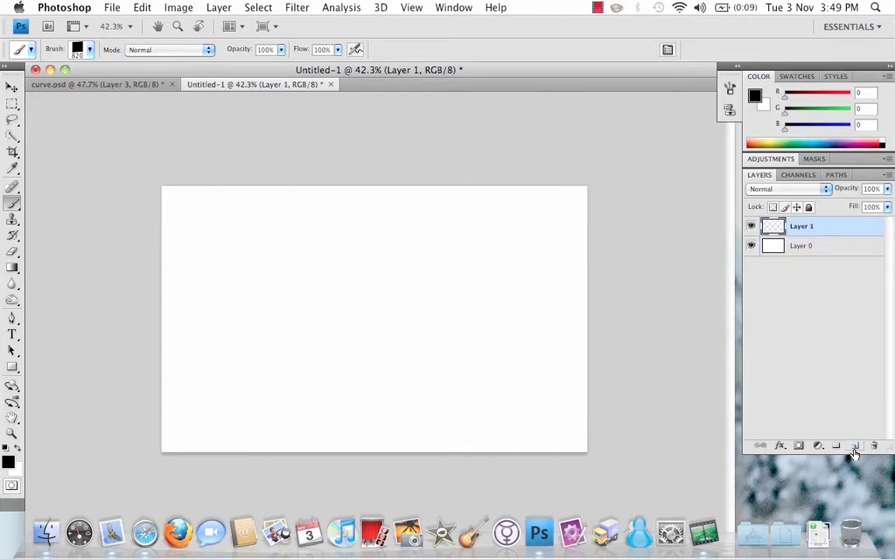
left_click(218, 8)
mouse_move(237, 86)
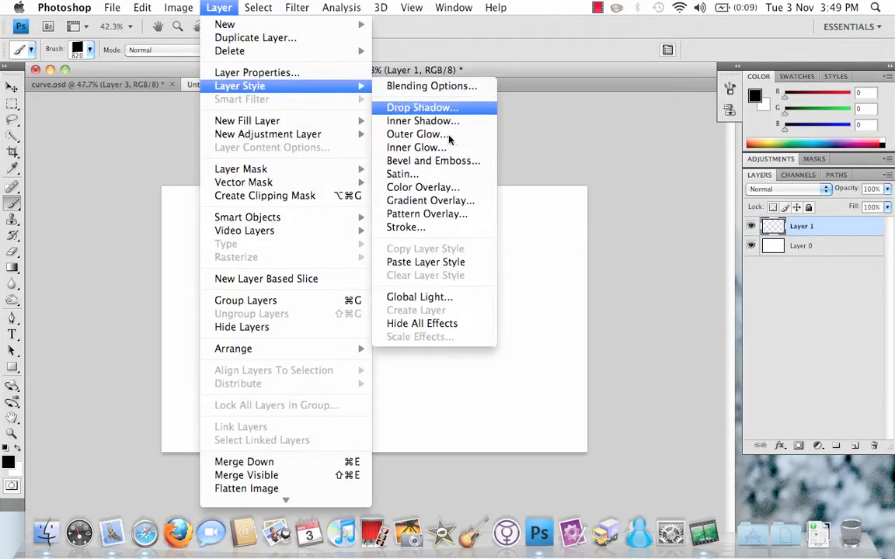
left_click(402, 230)
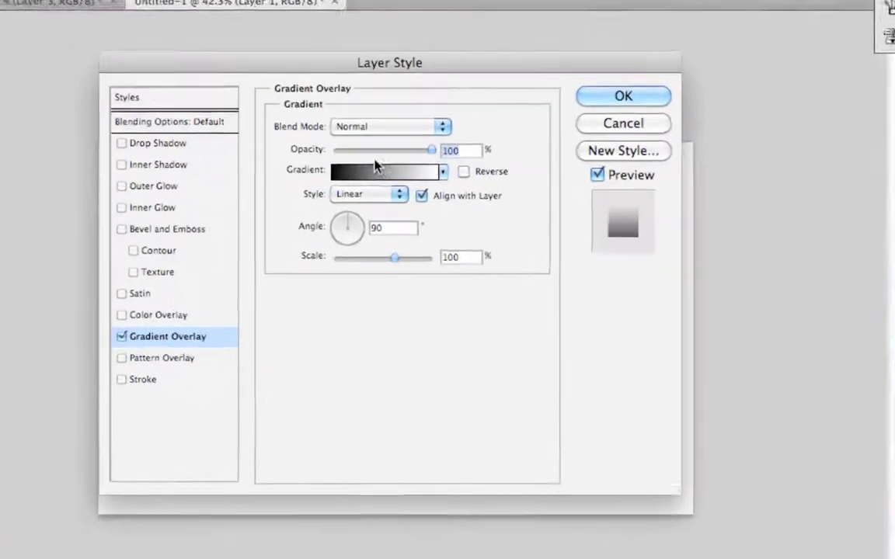
left_click(365, 205)
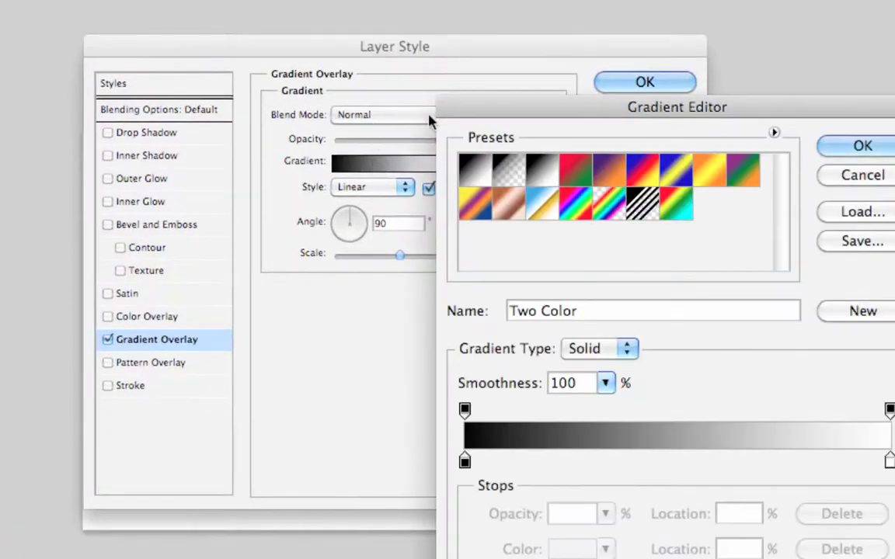
left_click(678, 207)
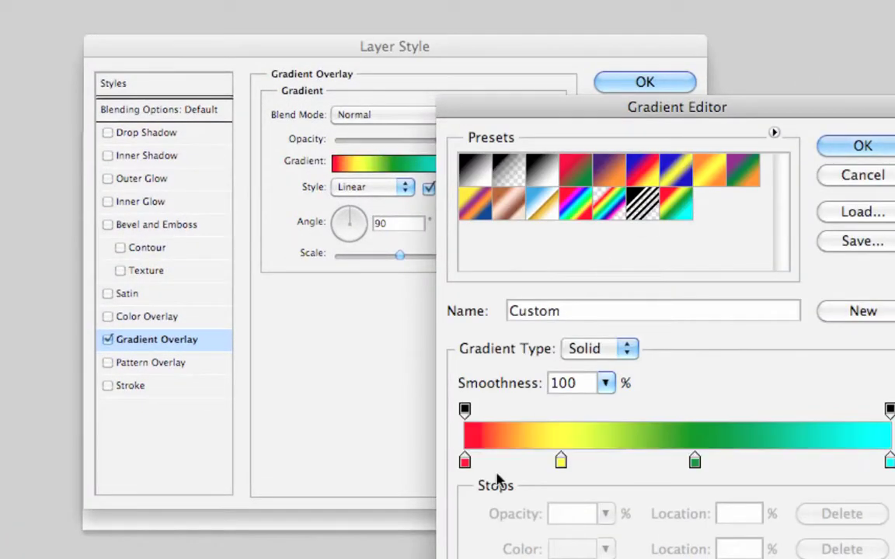
Step: Keep the red stop colour, move the yellow stop to 44% and shift its midpoint
double_click(464, 461)
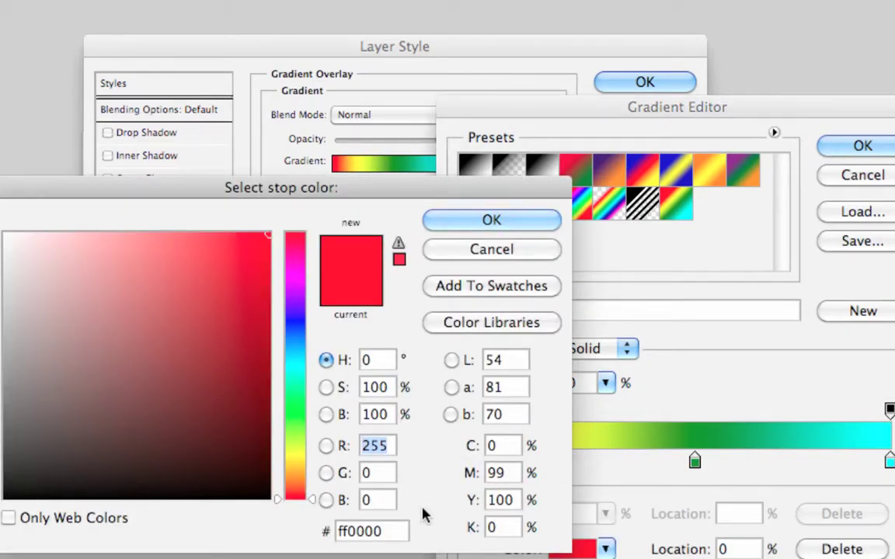
left_click(483, 232)
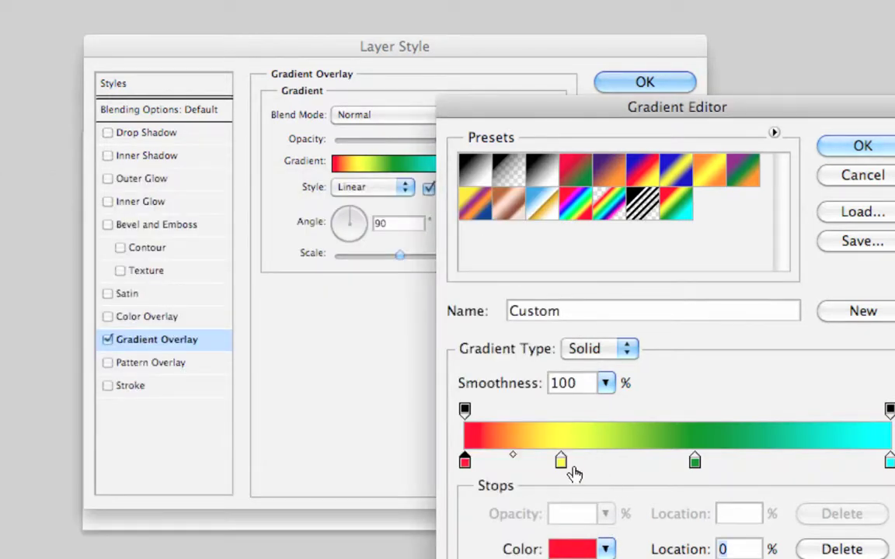
left_click_drag(560, 463, 658, 469)
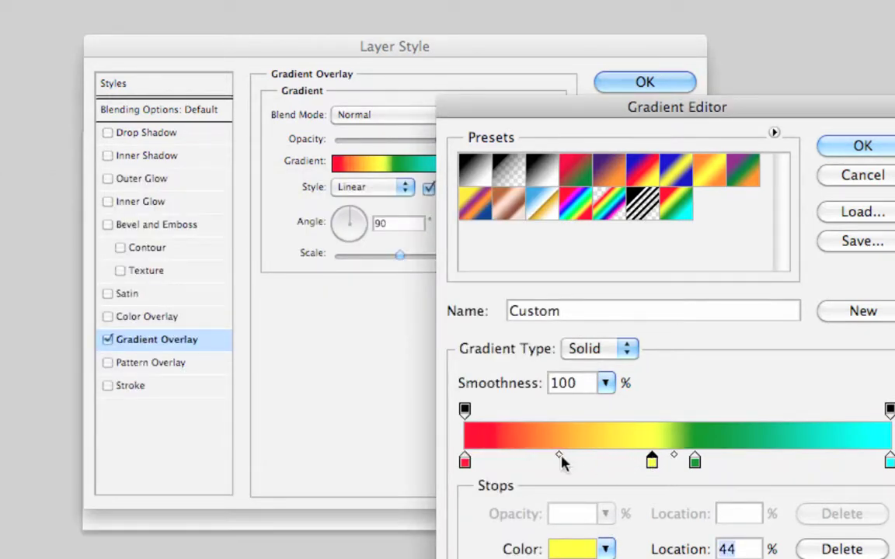
left_click_drag(561, 458, 627, 459)
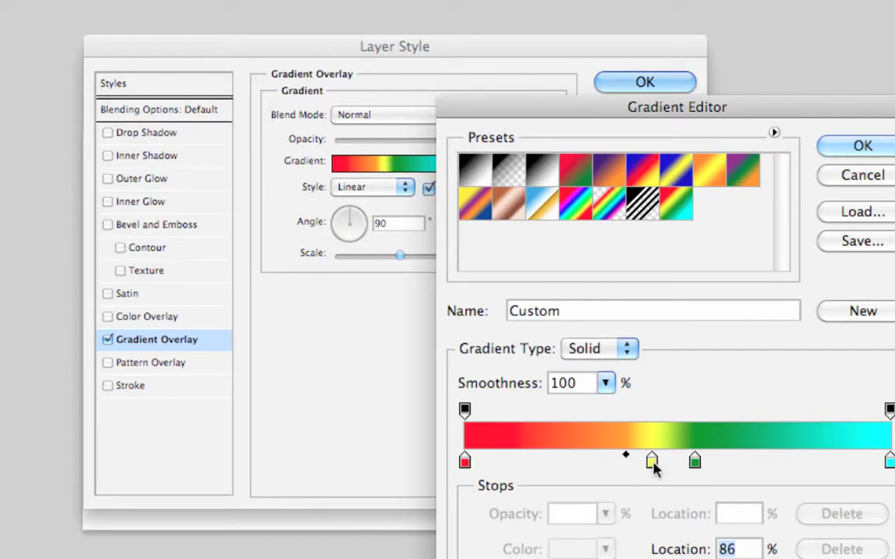
double_click(652, 463)
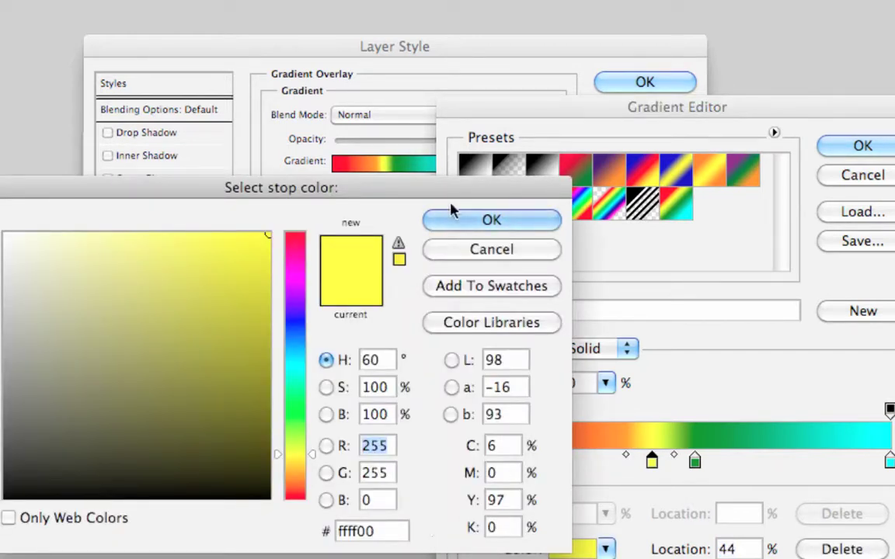
left_click(481, 225)
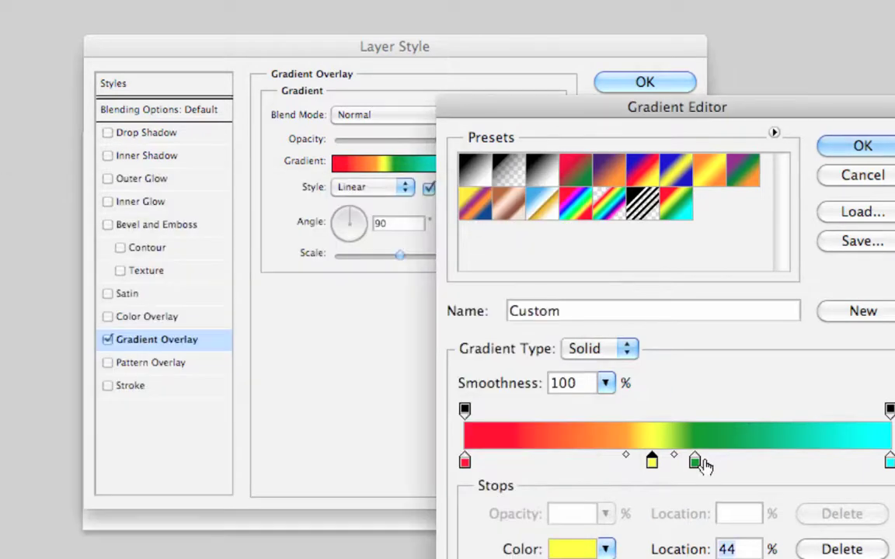
Step: Move the green stop to 70%, confirm the green and cyan stop colours, and accept the gradient
left_click_drag(694, 463, 765, 465)
double_click(765, 463)
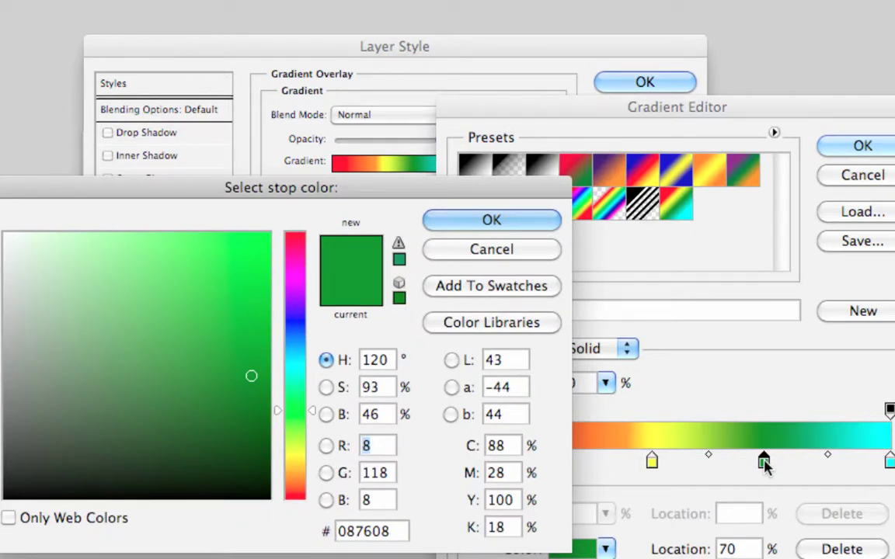
left_click(547, 227)
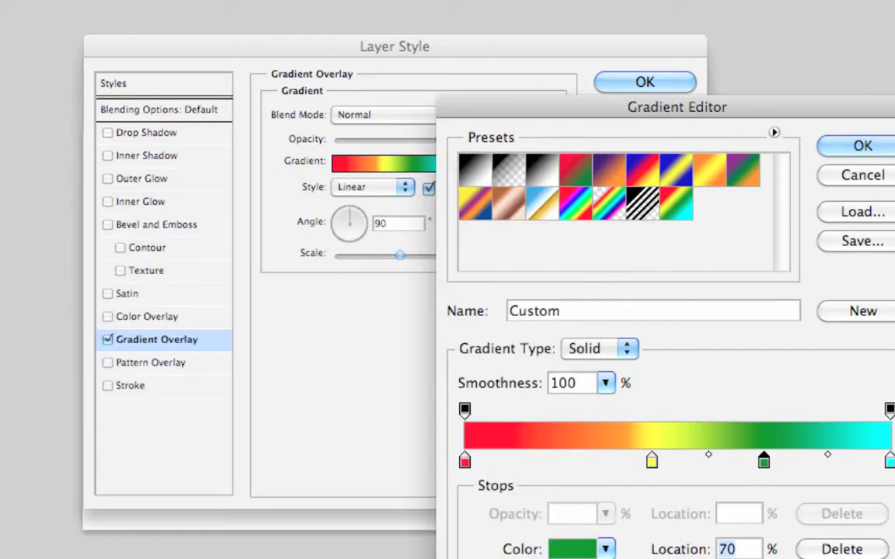
double_click(889, 461)
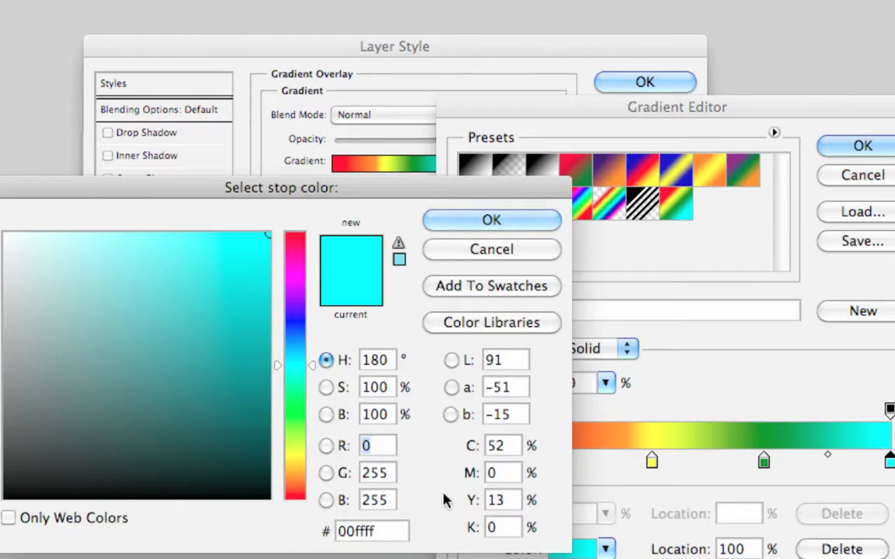
left_click(474, 251)
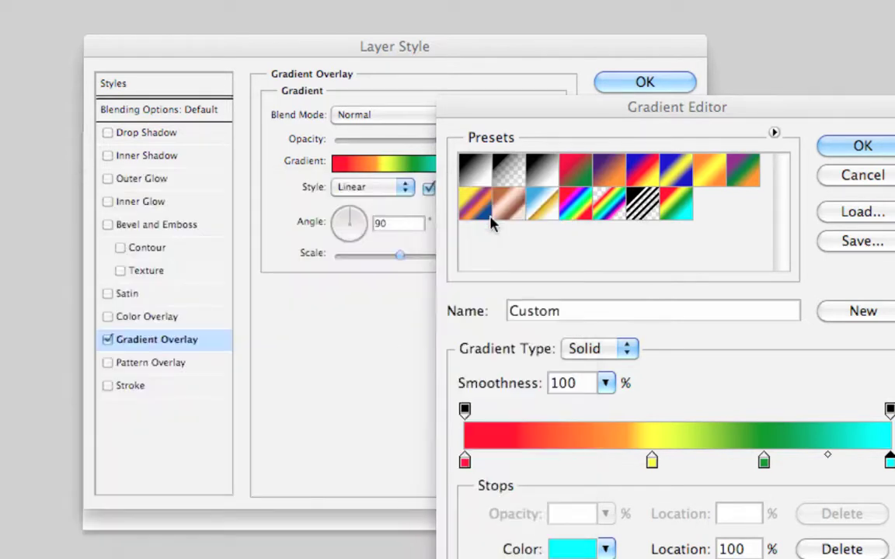
left_click(863, 146)
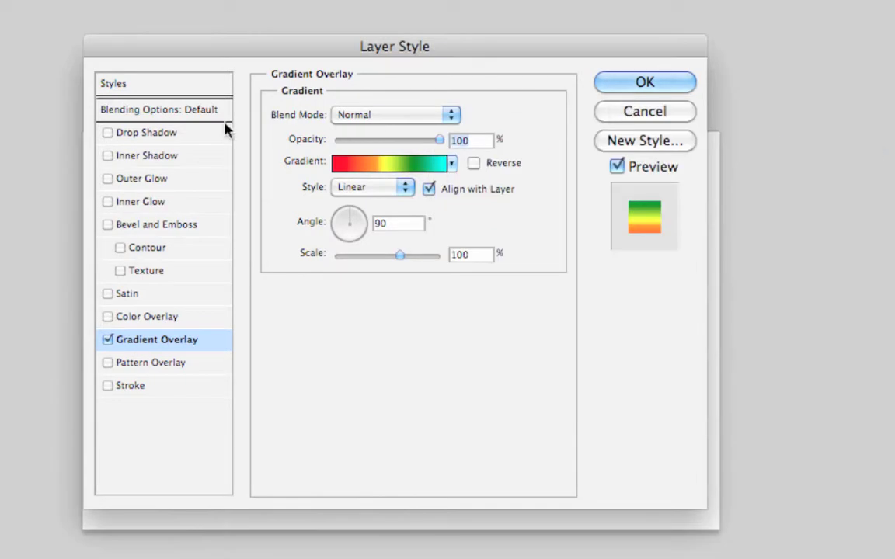
Step: Add a Darker Color drop shadow at 80% opacity, 0 px distance, 2 px size, plus an Inner Shadow
left_click(166, 133)
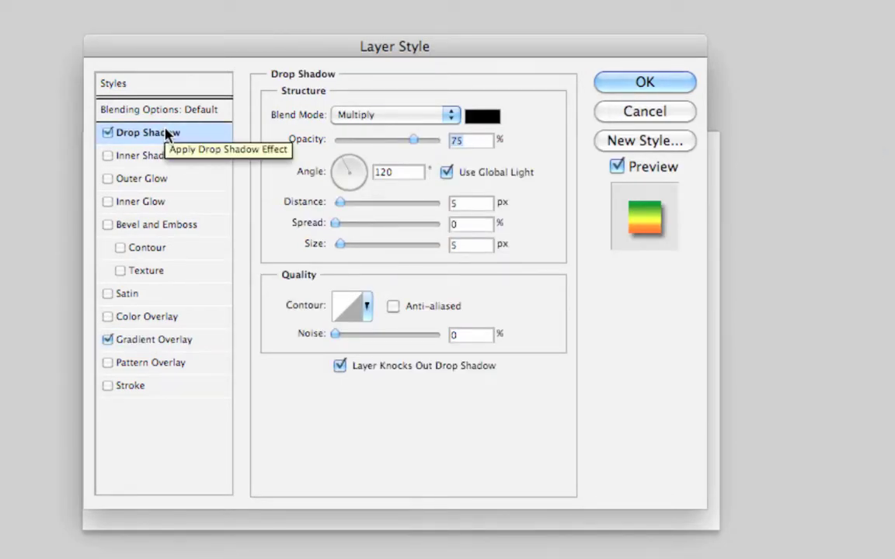
left_click(360, 115)
left_click(373, 149)
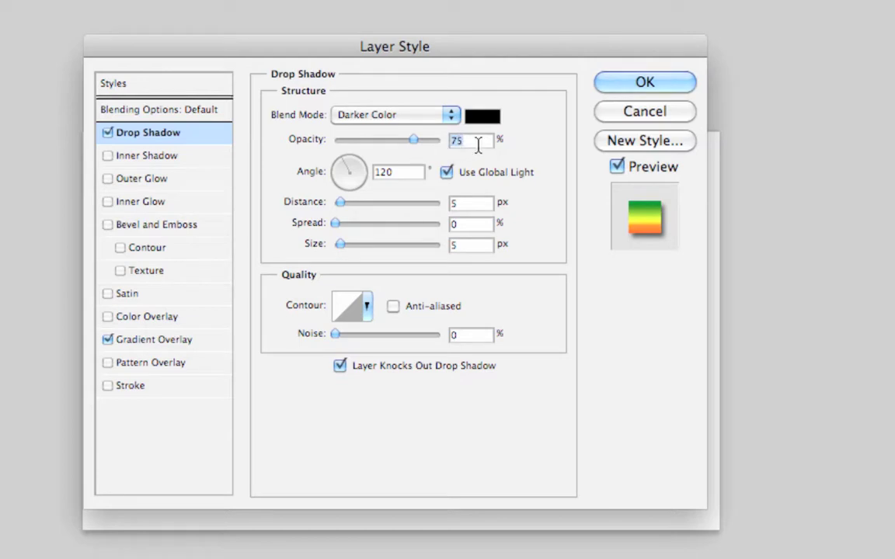
type("80")
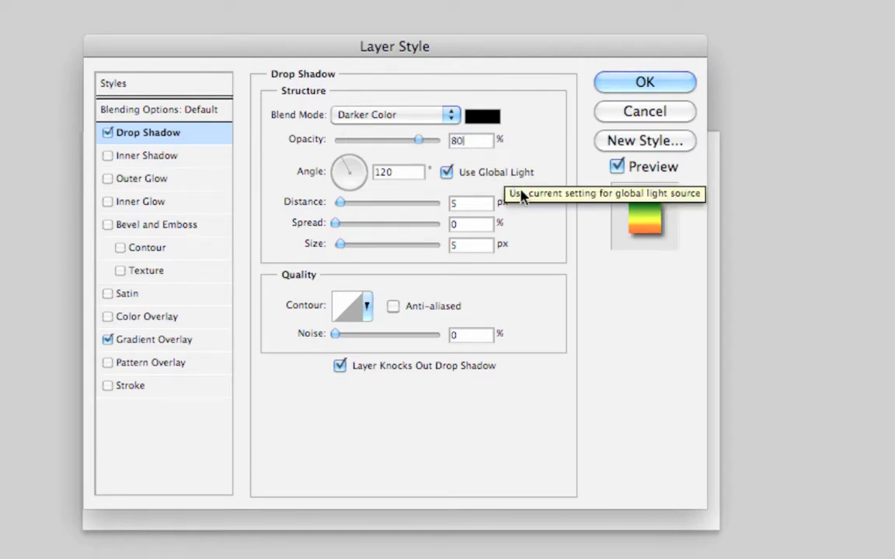
left_click(481, 203)
type("0")
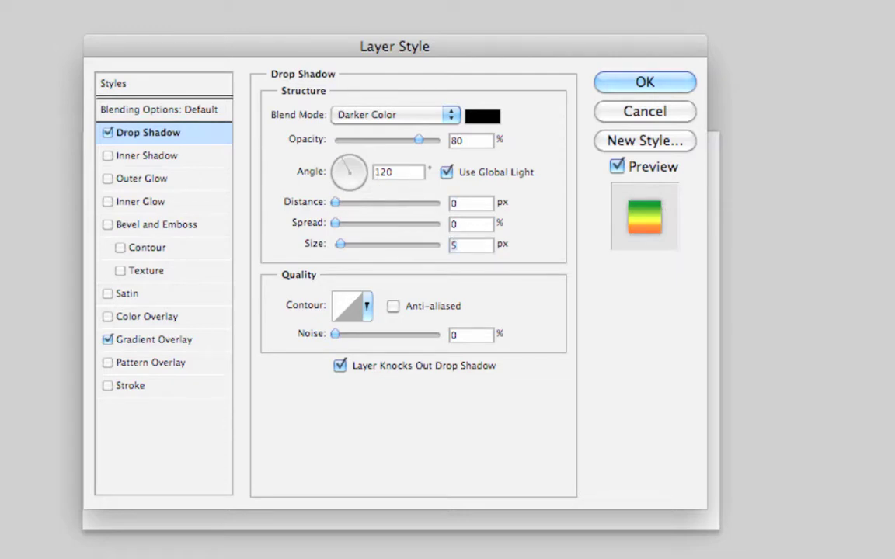
type("2")
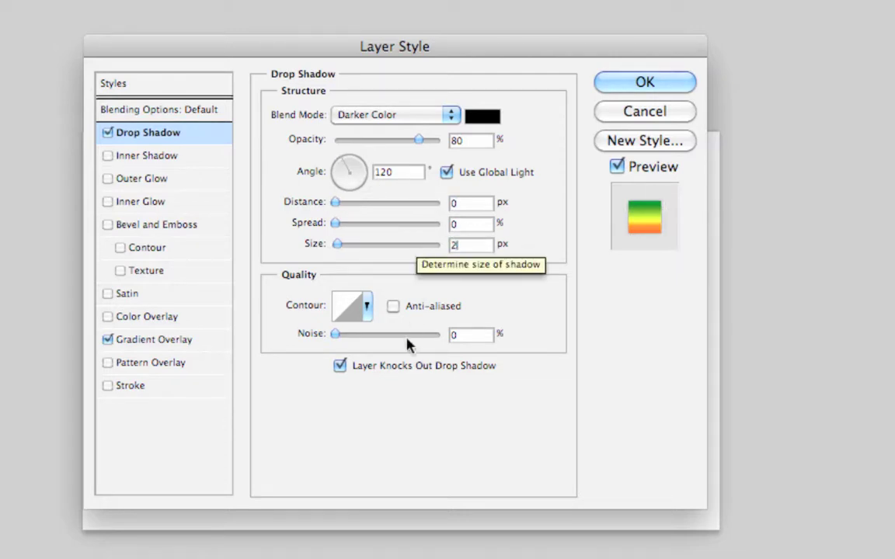
left_click(158, 159)
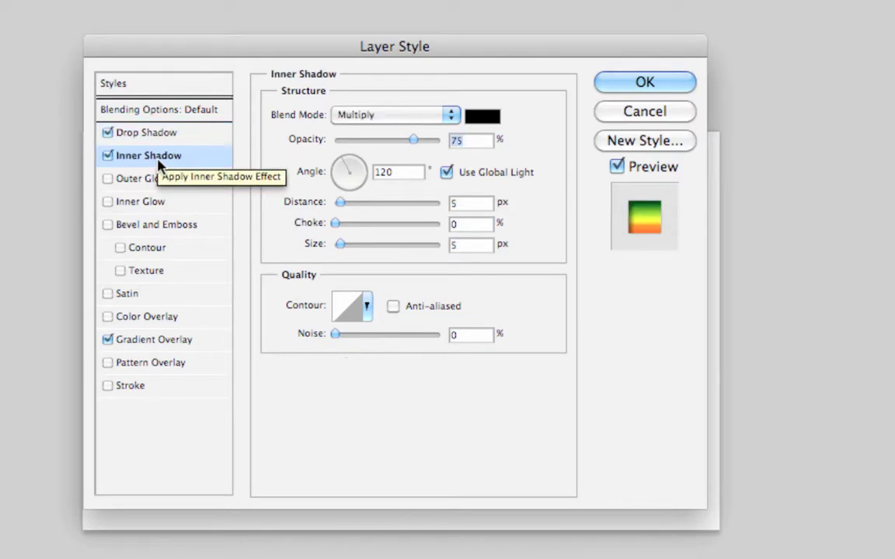
Step: Keep Multiply blending and give the inner shadow white colour, 100% opacity, 1 px distance and size
left_click(403, 116)
left_click(405, 124)
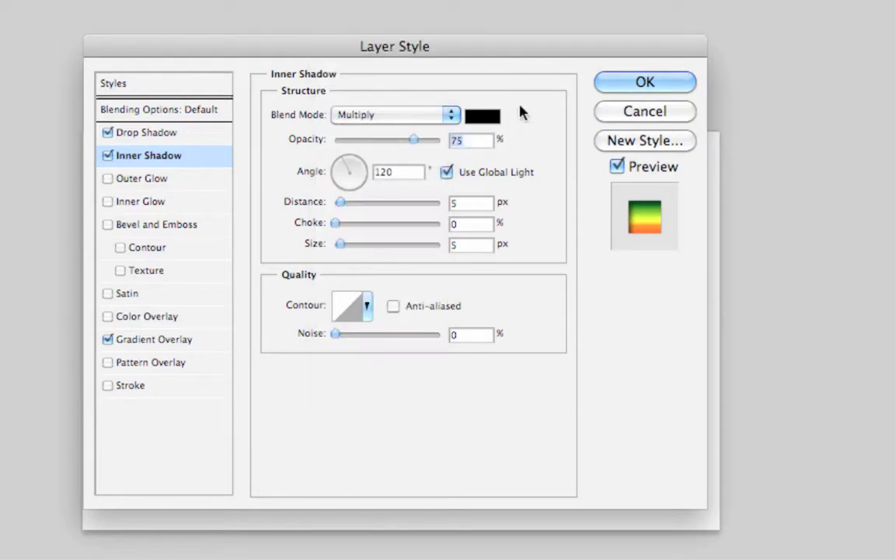
left_click(485, 121)
left_click(6, 235)
left_click(449, 223)
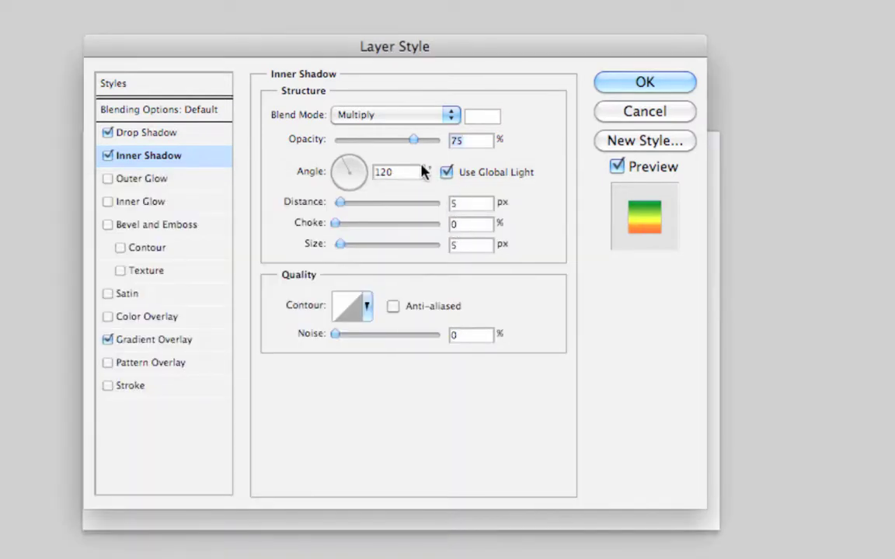
left_click_drag(415, 142, 515, 144)
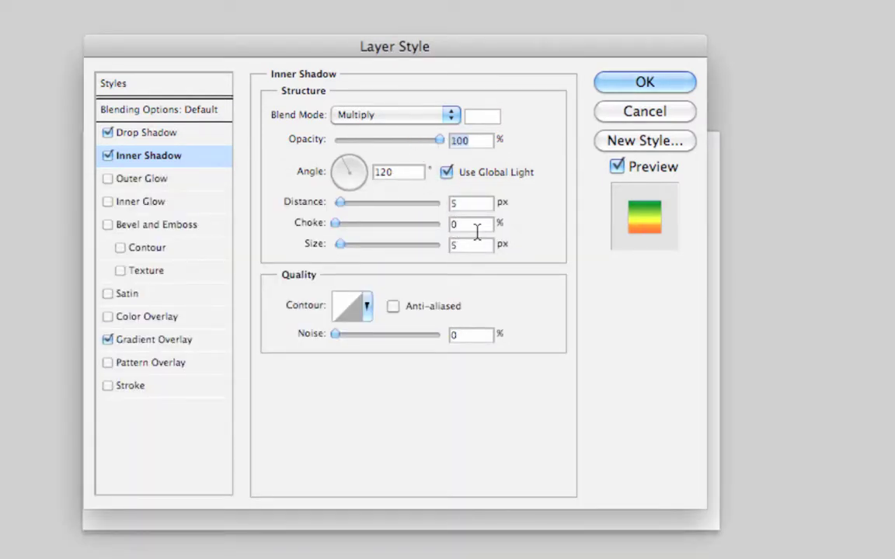
left_click(463, 204)
key("Down")
key("Down")
key("Down")
key("Down")
type("1")
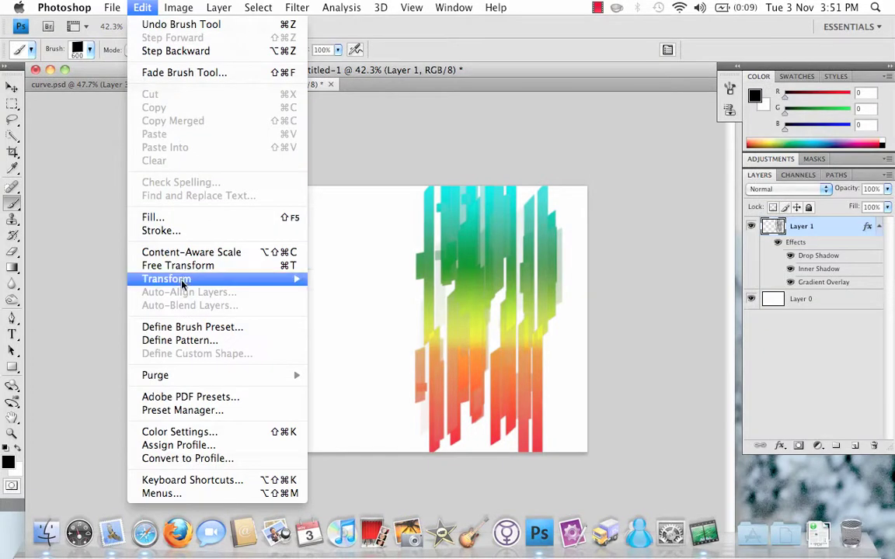
Step: Content-Aware Scale Layer 1 to -51.7° rotation and 192.5% height, then nudge it slightly left
mouse_move(183, 282)
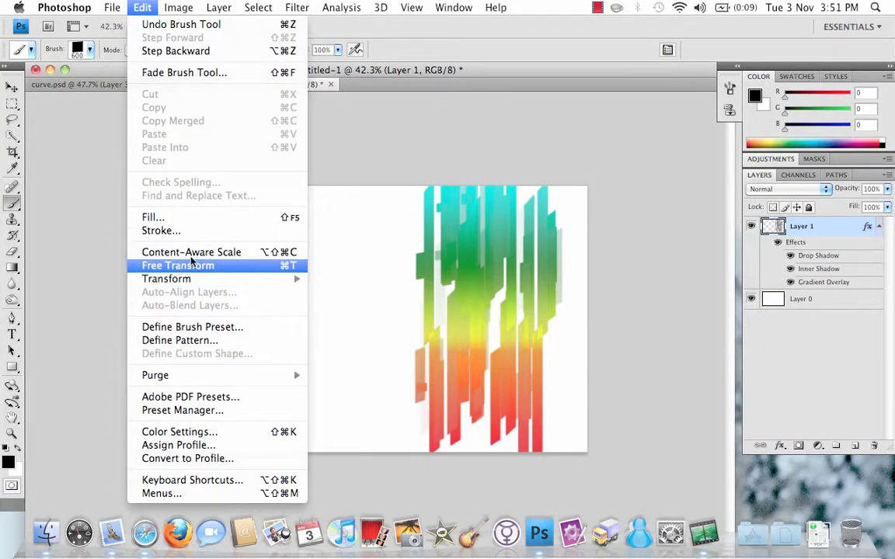
left_click(179, 252)
key("super+alt+shift+c")
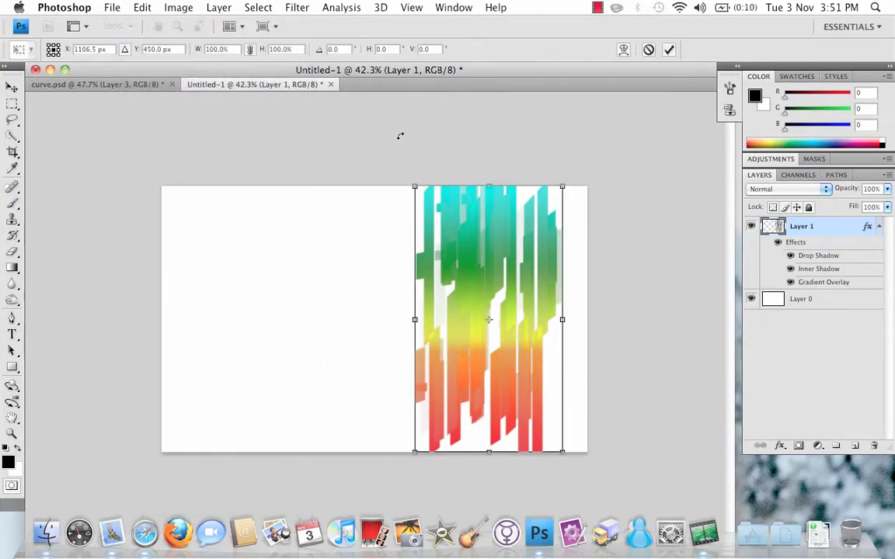
left_click_drag(409, 139, 268, 263)
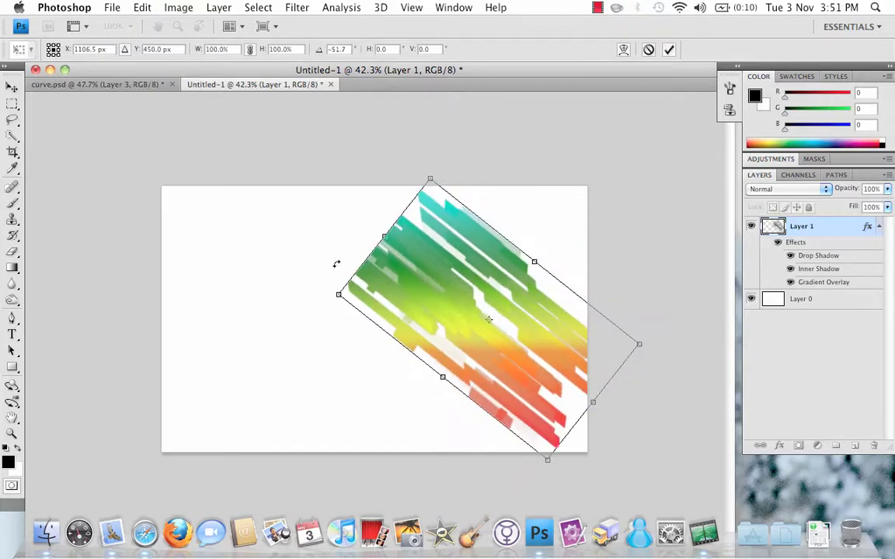
left_click_drag(382, 233, 153, 130)
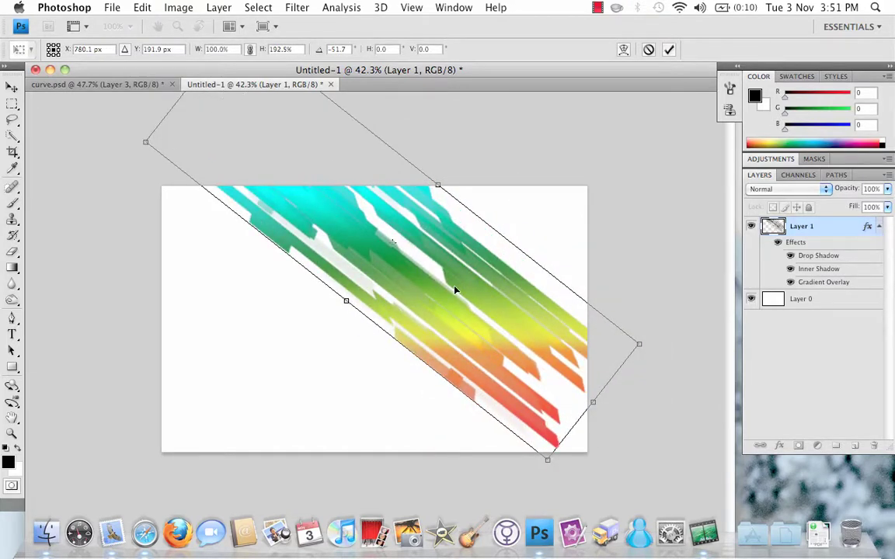
left_click_drag(456, 290, 502, 330)
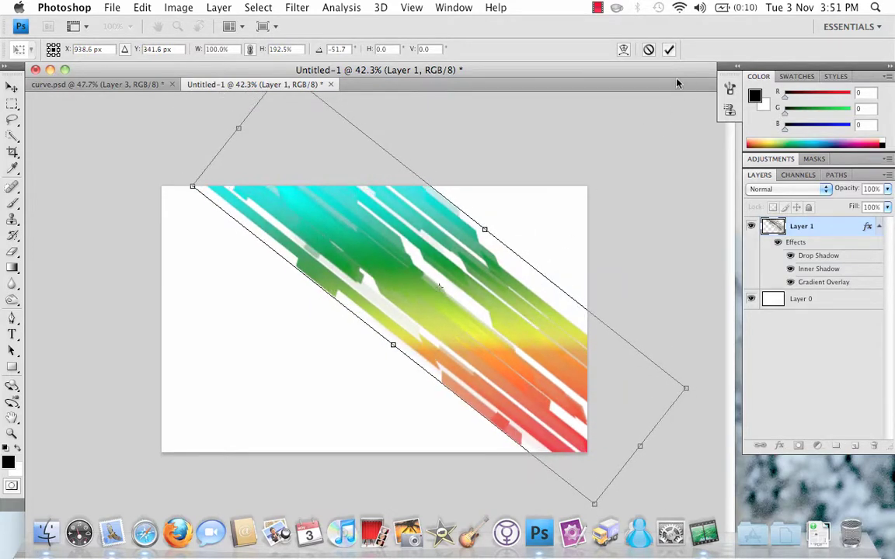
left_click(668, 51)
key("b")
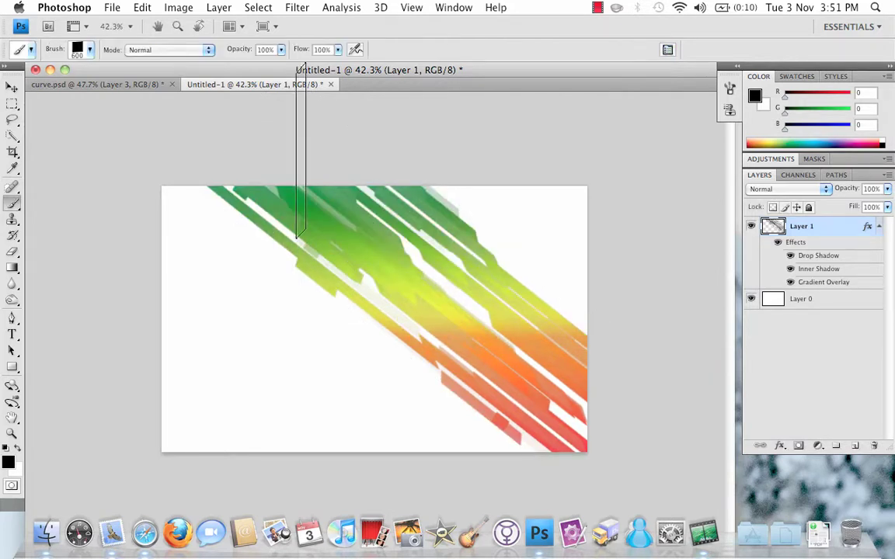
left_click(11, 88)
mouse_move(349, 237)
left_mouse_down()
mouse_move(404, 360)
mouse_move(308, 280)
mouse_move(327, 235)
mouse_move(336, 250)
left_mouse_up()
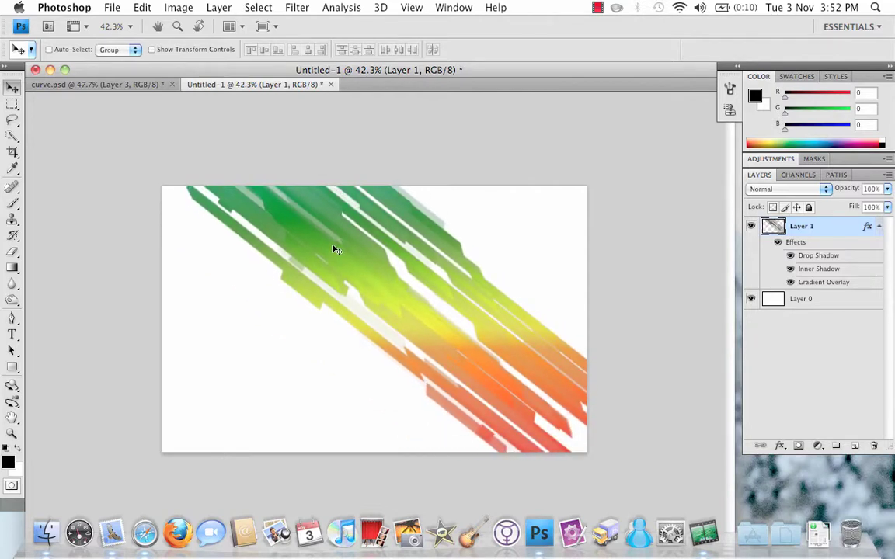
Step: Warp Layer 1, pulling the lower stripes down, lifting the upper ones, and curling the left ends upward
left_click(142, 8)
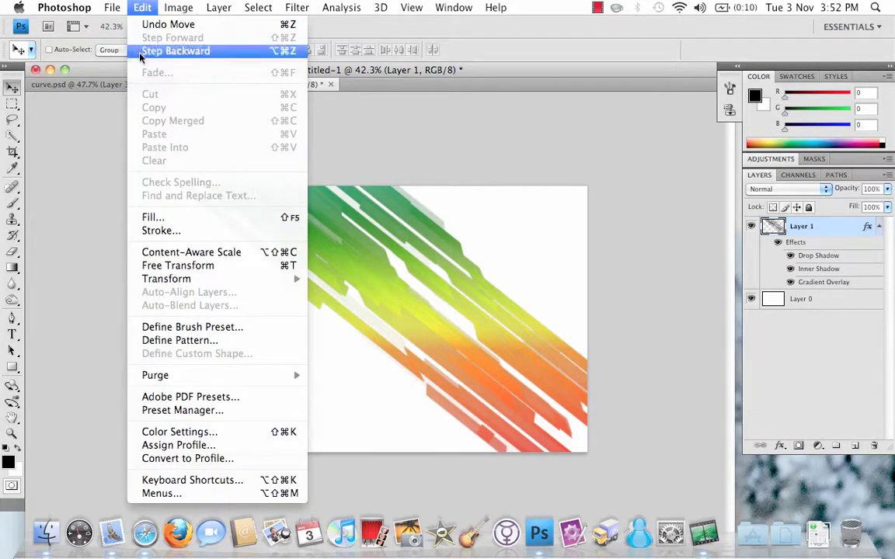
mouse_move(166, 280)
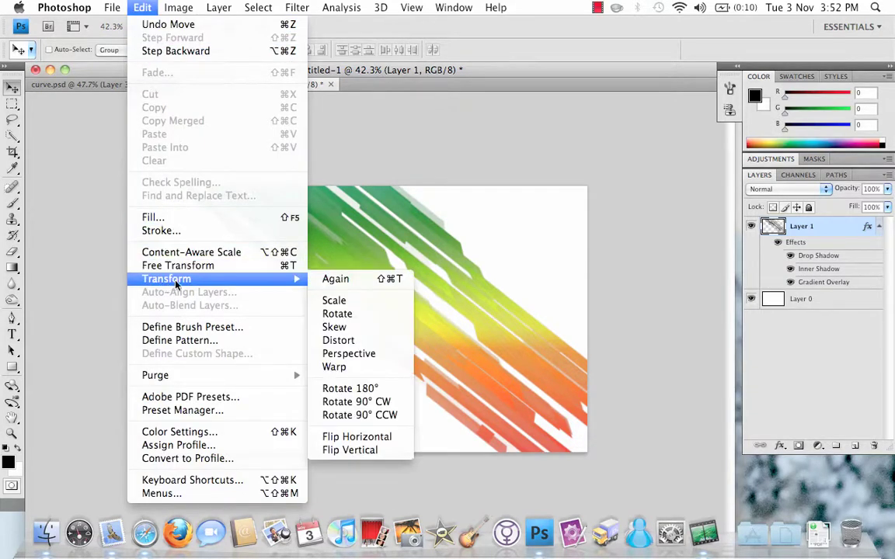
left_click(362, 370)
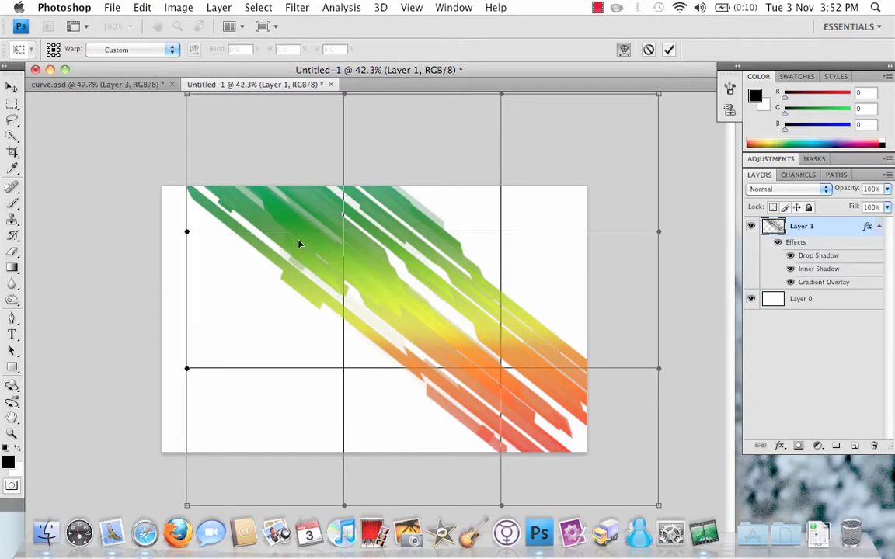
left_click_drag(268, 237, 272, 334)
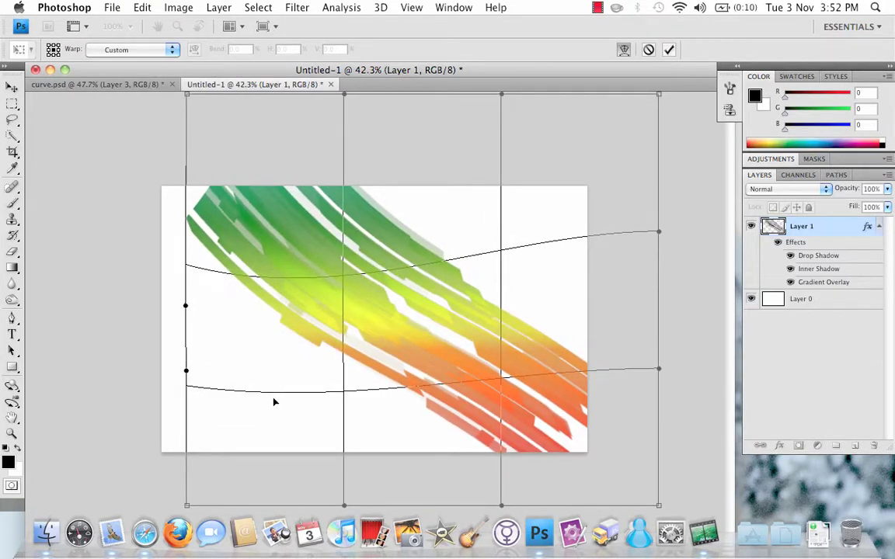
left_click_drag(271, 397, 270, 415)
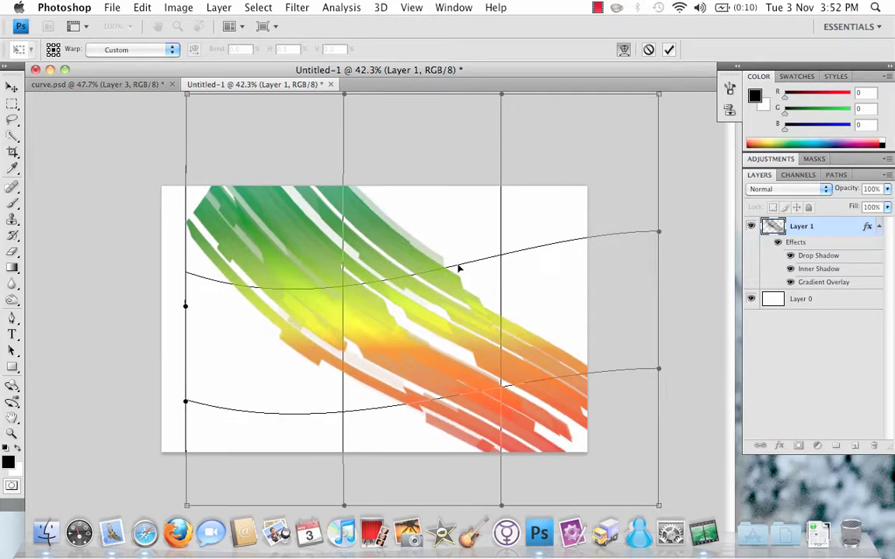
left_click_drag(461, 267, 453, 207)
left_click_drag(479, 370, 470, 323)
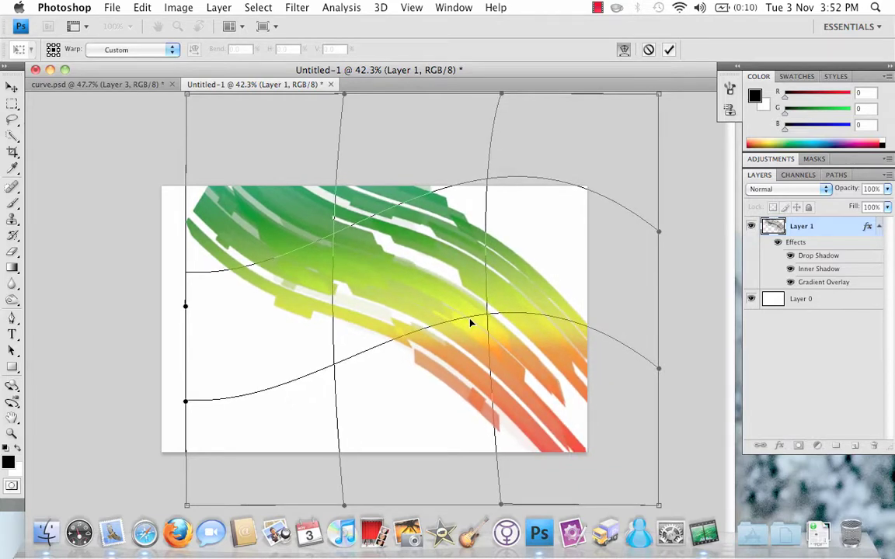
left_click_drag(192, 268, 244, 233)
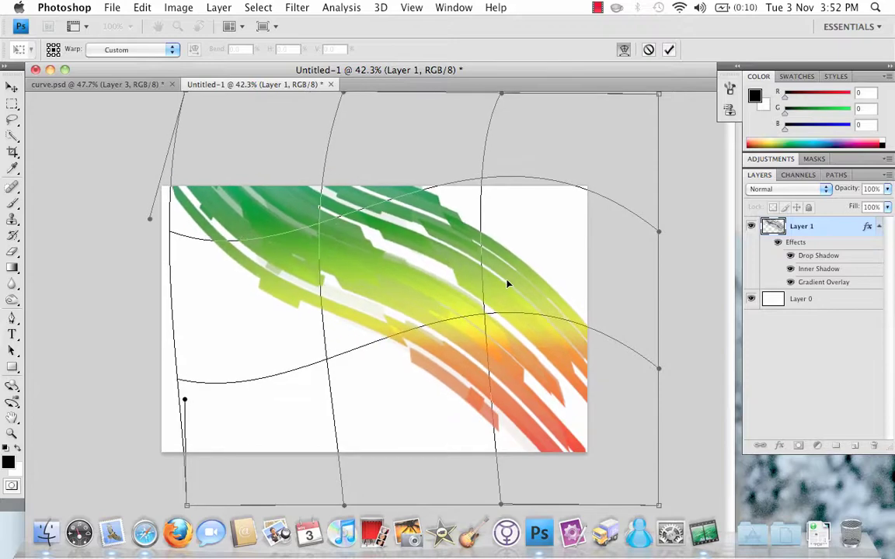
left_click_drag(449, 326, 455, 300)
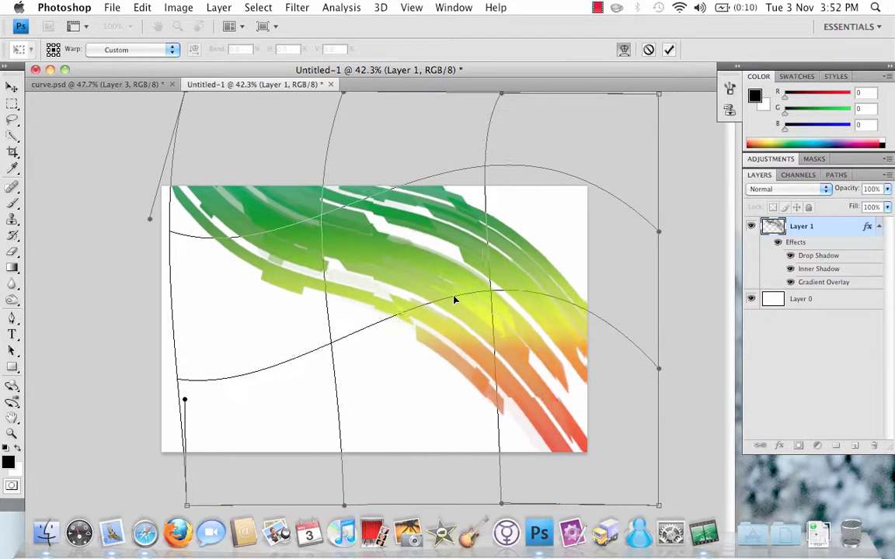
left_click(671, 50)
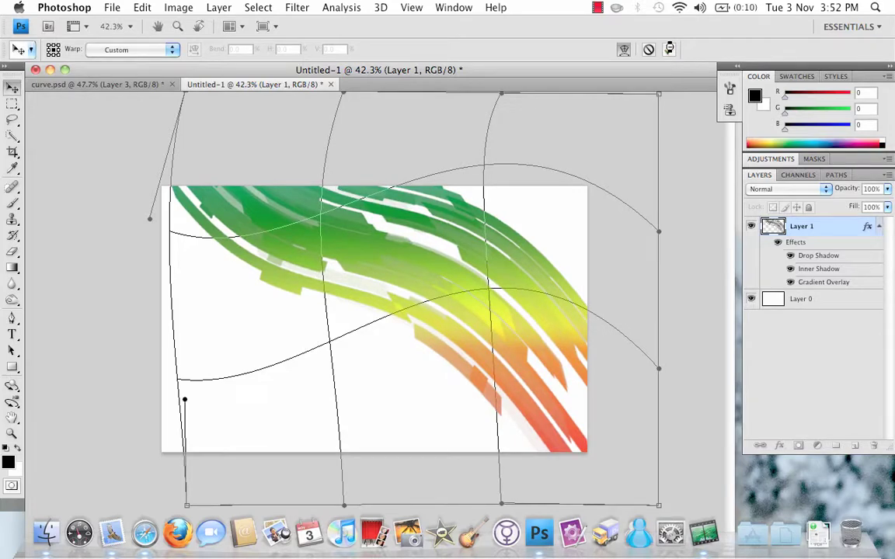
Step: Try squashing and lowering the curved stripes, then undo back to straight diagonal stripes
key("super+t")
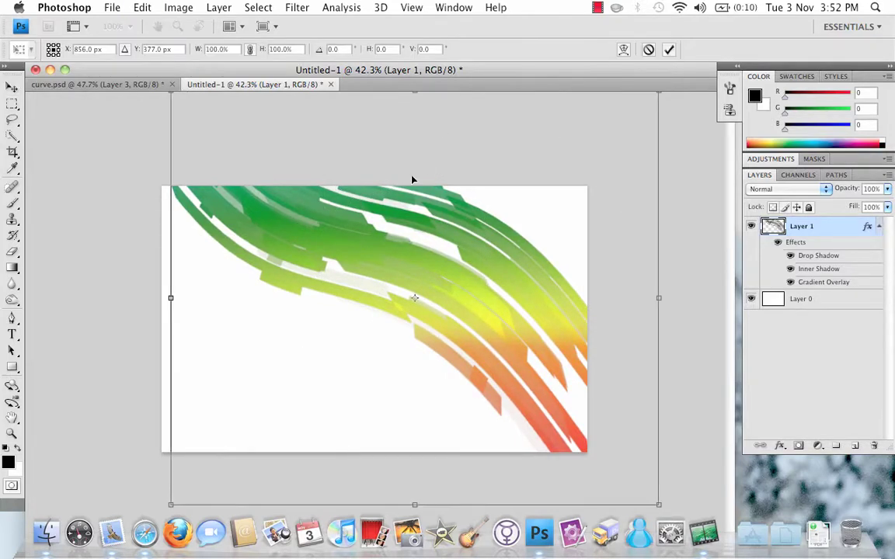
left_click_drag(416, 503, 423, 394)
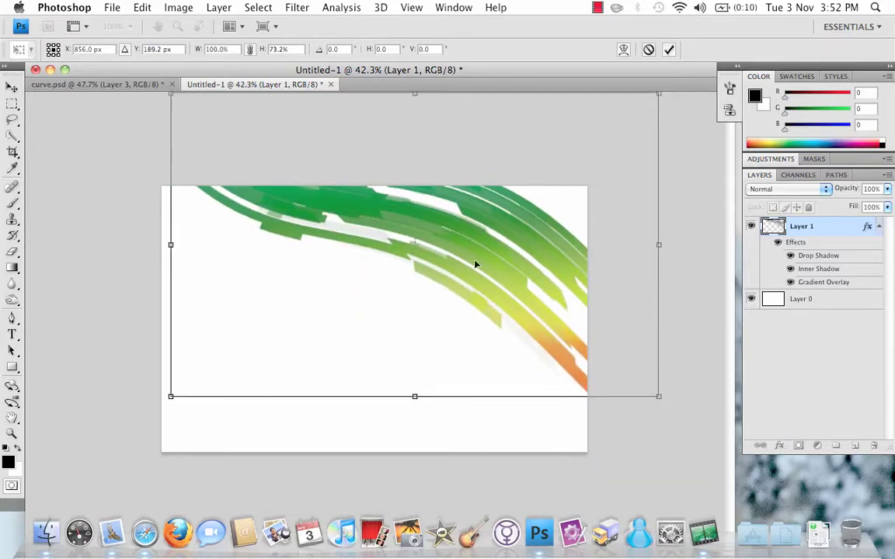
left_click_drag(475, 296, 489, 277)
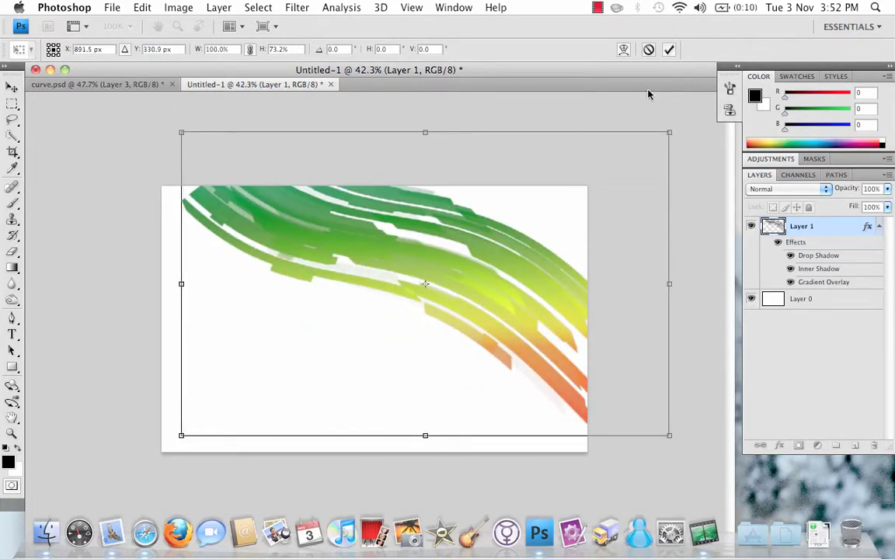
left_click(668, 49)
key("super+z")
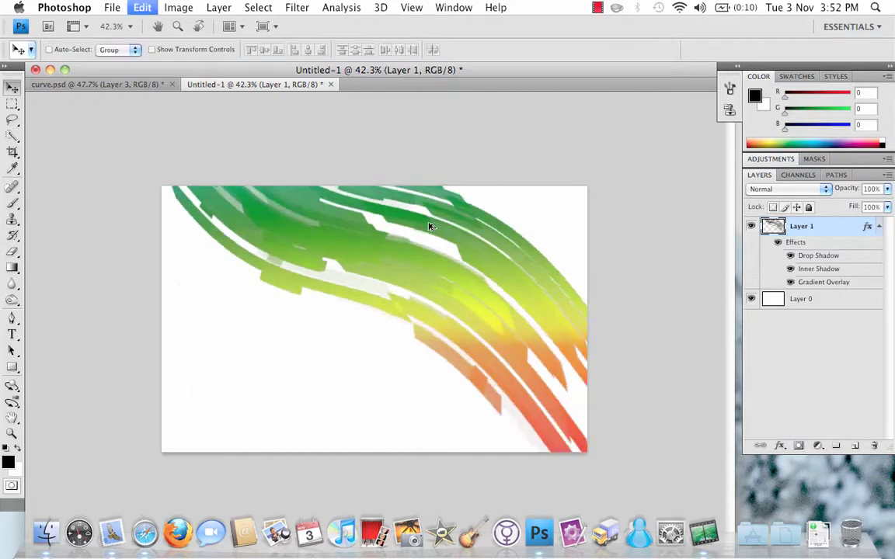
Step: Squash the stripes to about 77% height and shift them slightly down the canvas
key("super+t")
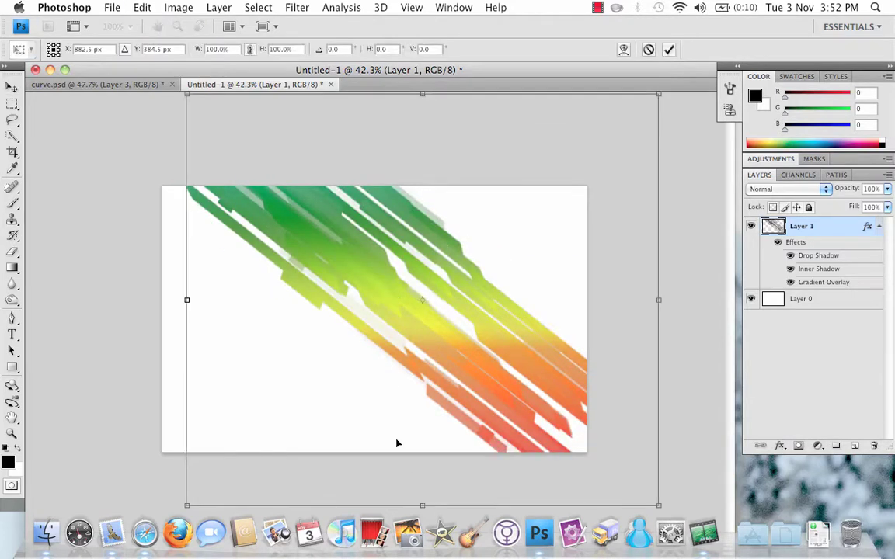
left_click_drag(424, 505, 435, 426)
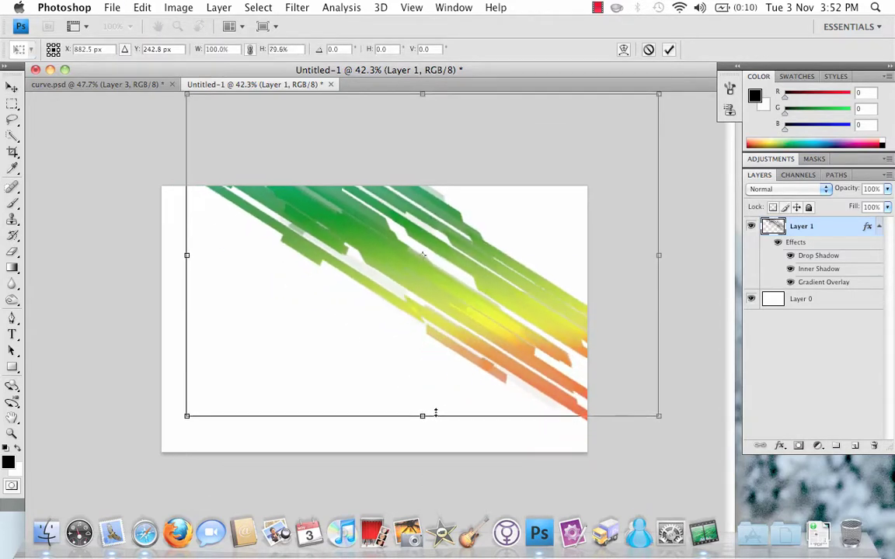
left_click_drag(436, 412, 436, 406)
left_click(669, 50)
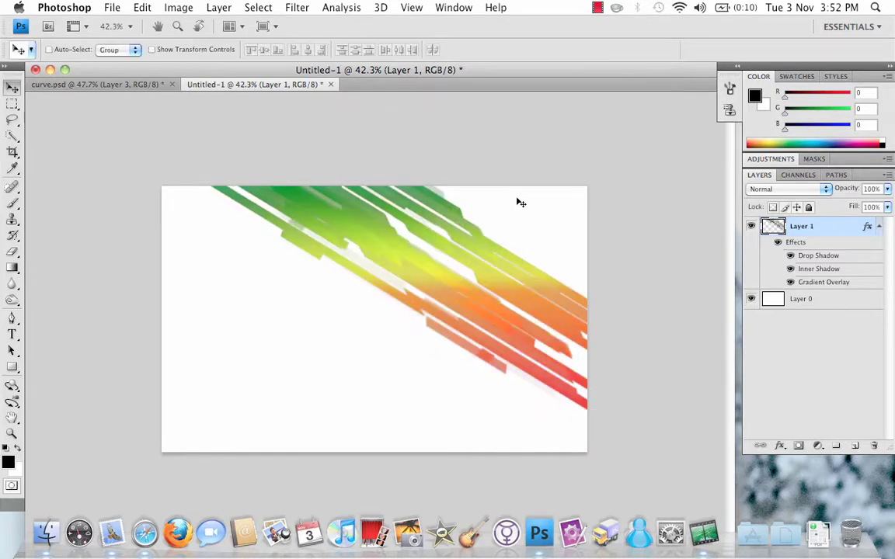
left_click_drag(472, 246, 473, 280)
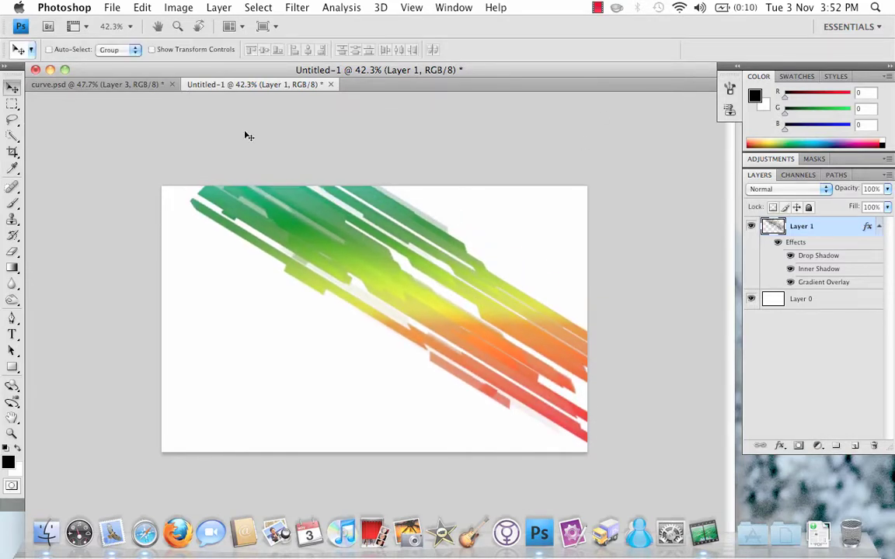
Step: Warp the stripes into an S-shaped curve, raising the left end and lifting the middle
left_click(137, 7)
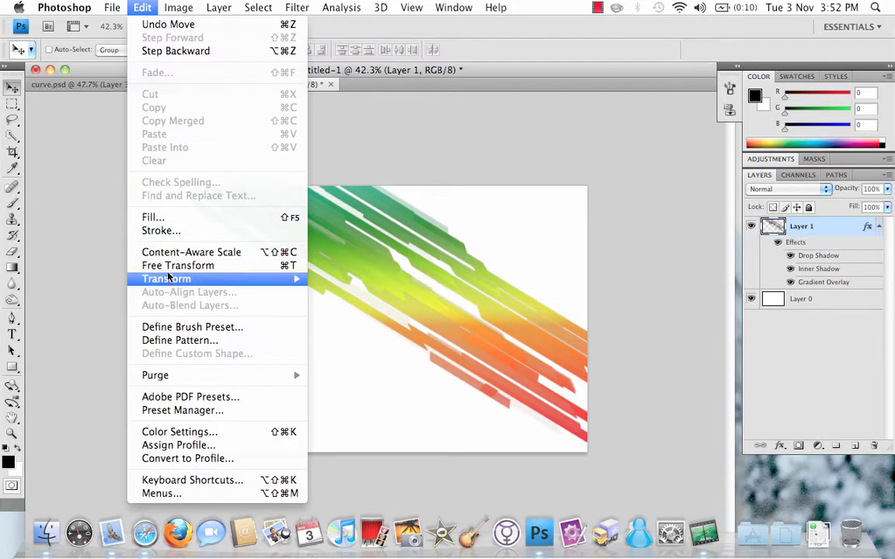
mouse_move(265, 279)
left_click(336, 367)
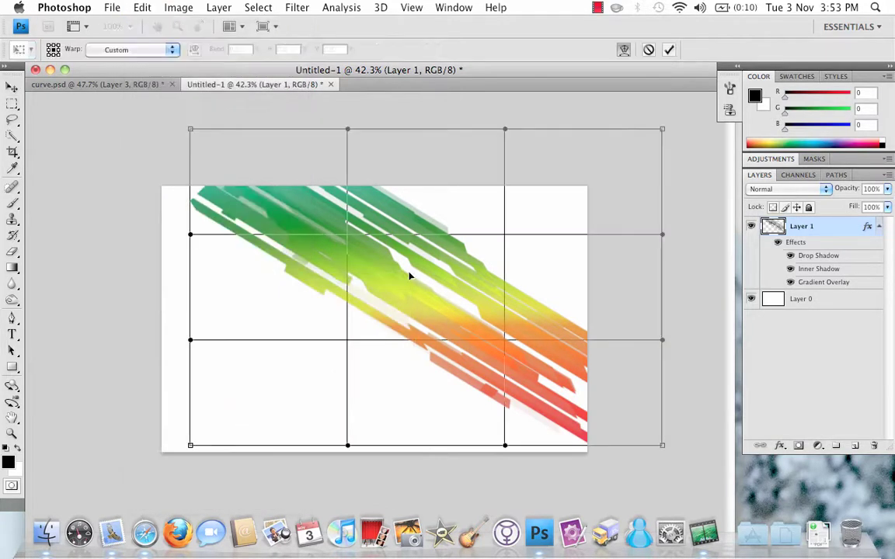
left_click_drag(301, 243, 270, 276)
left_click_drag(477, 260, 455, 186)
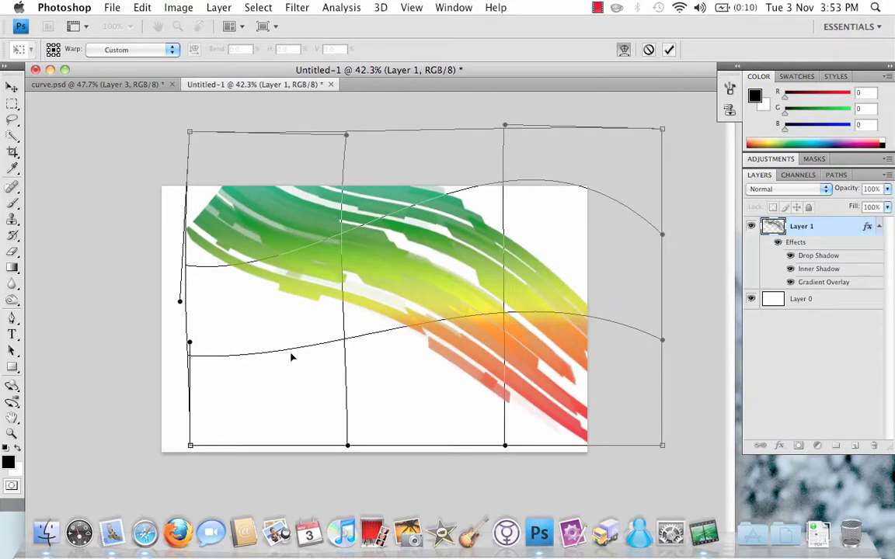
left_click_drag(229, 273, 206, 190)
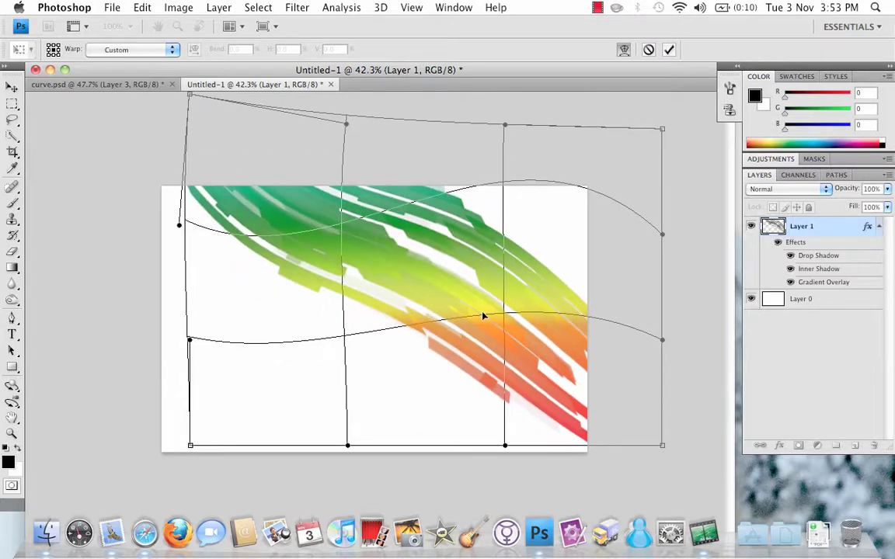
left_click_drag(475, 317, 472, 269)
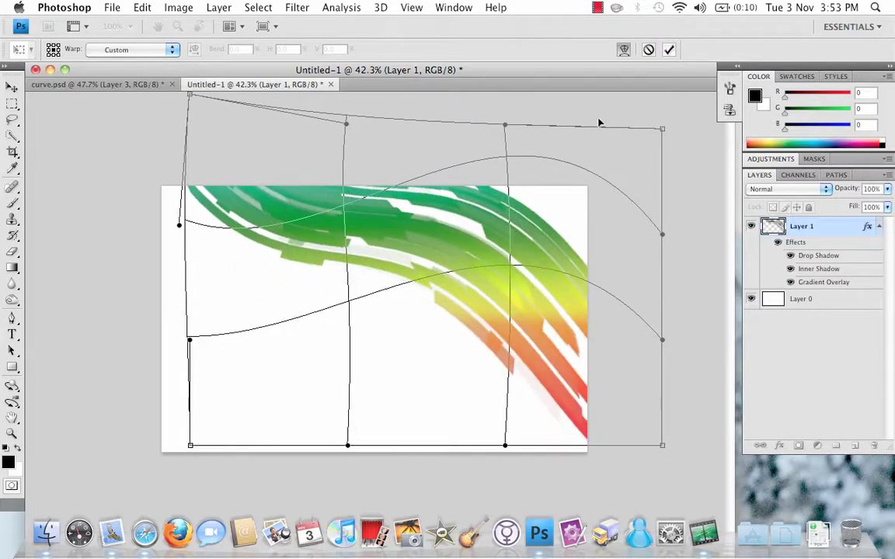
left_click(669, 50)
Step: Move the curved stripes, enlarge them toward the top-left, and reposition them across the canvas
left_click_drag(469, 224, 433, 232)
key("cmd+t")
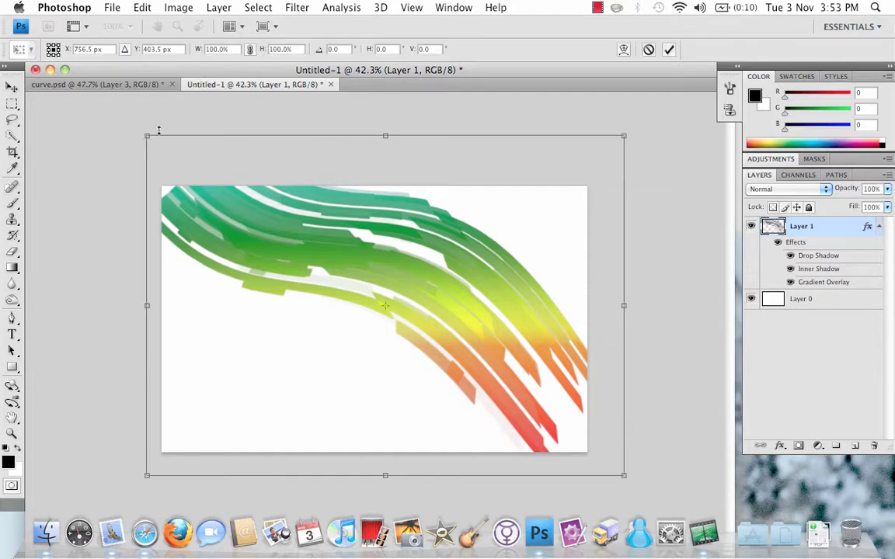
left_click_drag(145, 137, 81, 111)
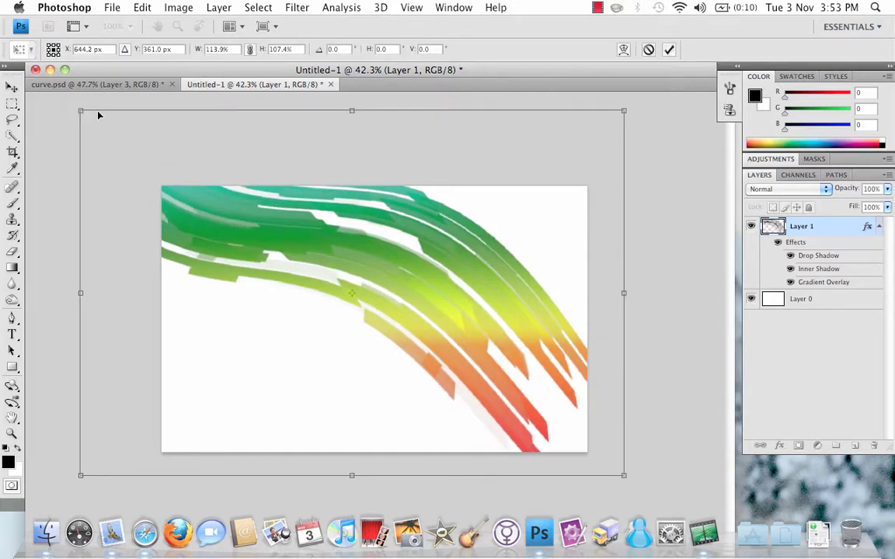
left_click(670, 50)
left_click_drag(486, 214, 466, 321)
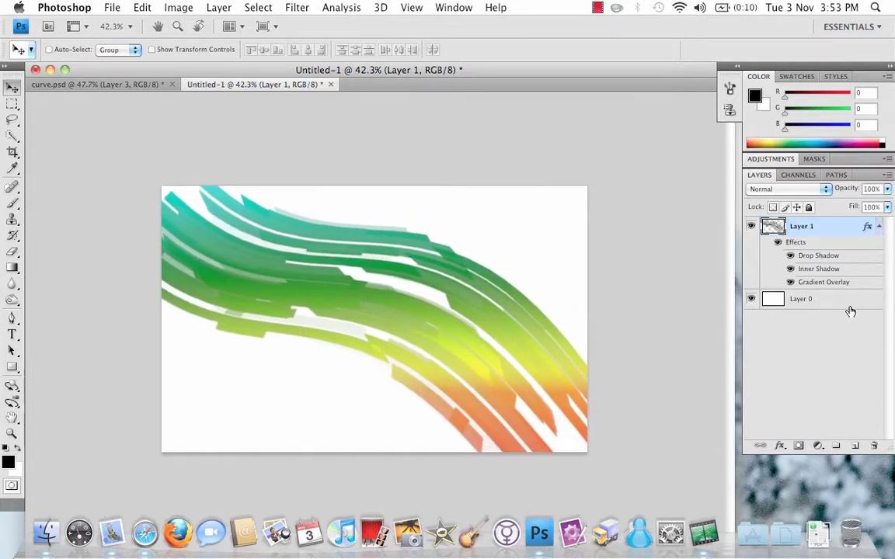
Step: Fill the white Layer 0 background with black using the Paint Bucket
left_click(794, 308)
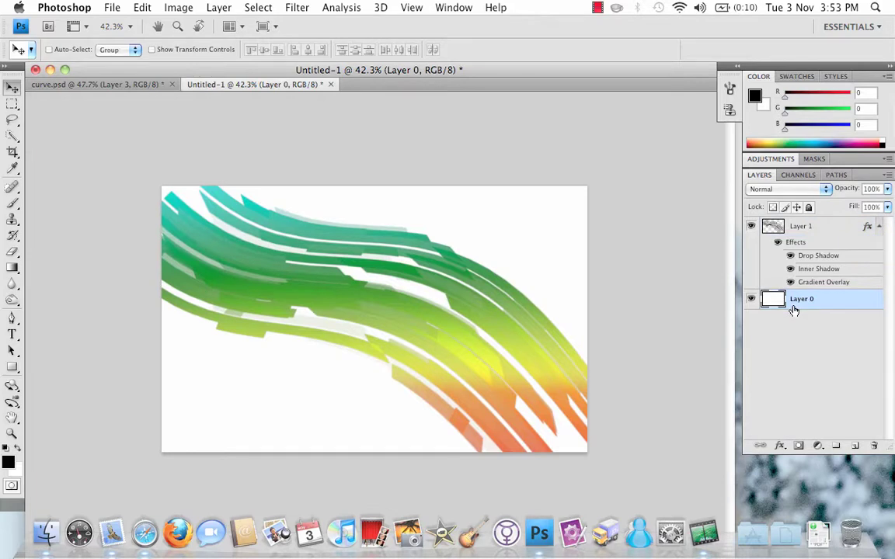
left_click(12, 266)
left_click(42, 278)
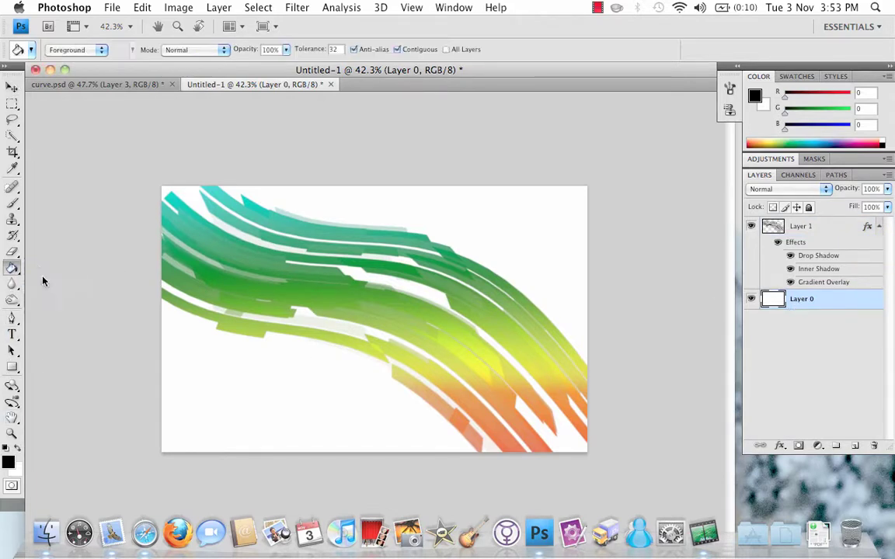
left_click(191, 330)
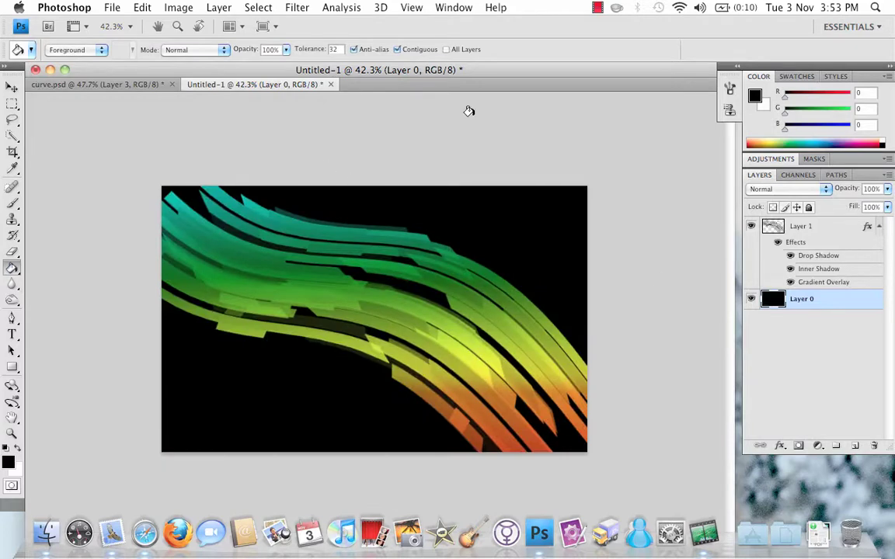
Step: Apply Add Noise at 10%, Uniform, Monochromatic to the black background
left_click(299, 7)
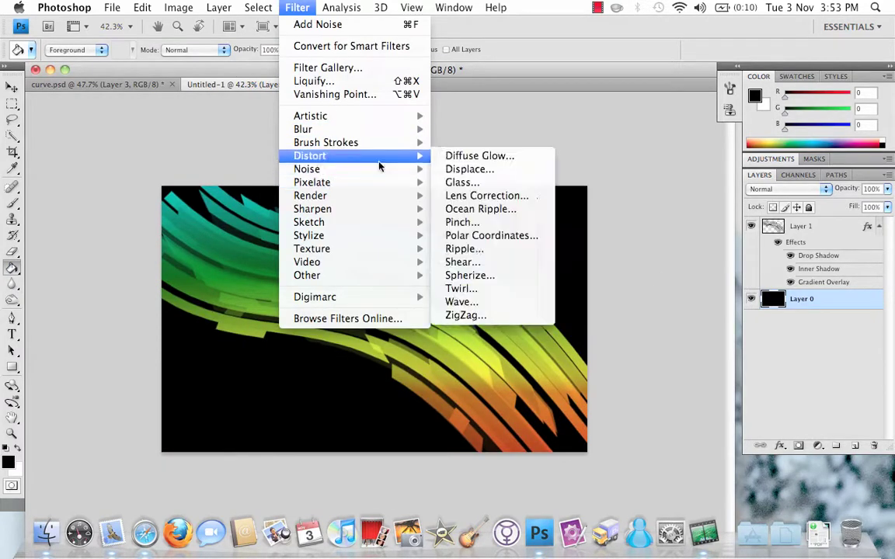
mouse_move(381, 169)
left_click(465, 168)
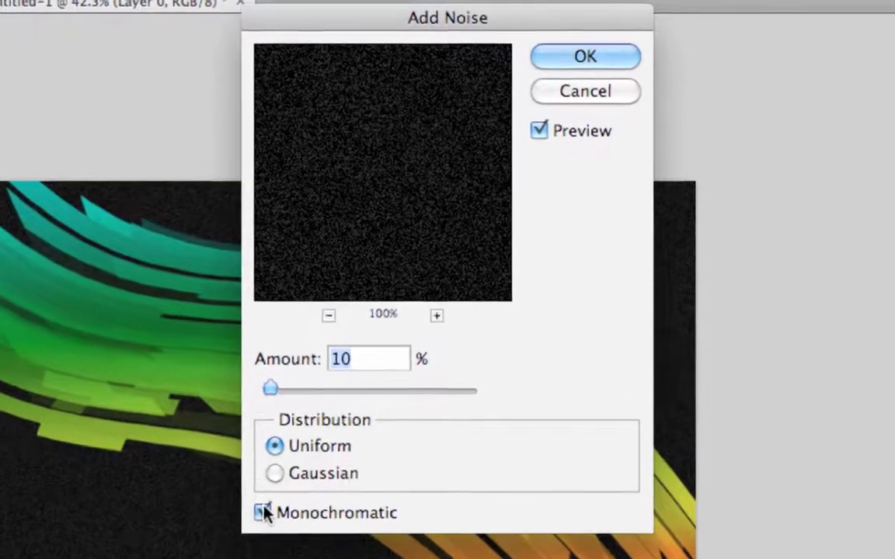
left_click(269, 499)
left_click(270, 499)
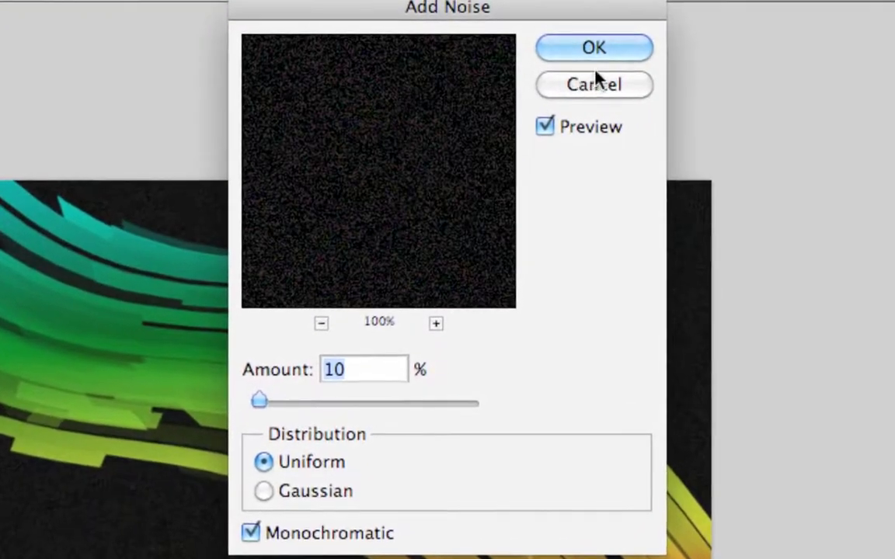
left_click(593, 55)
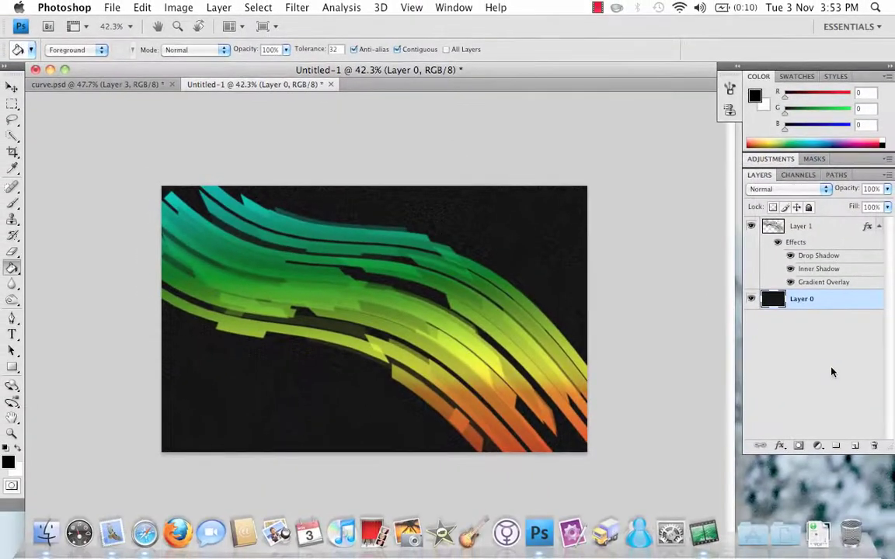
Step: Add a new Layer 2 set to Color blend mode
left_click(854, 445)
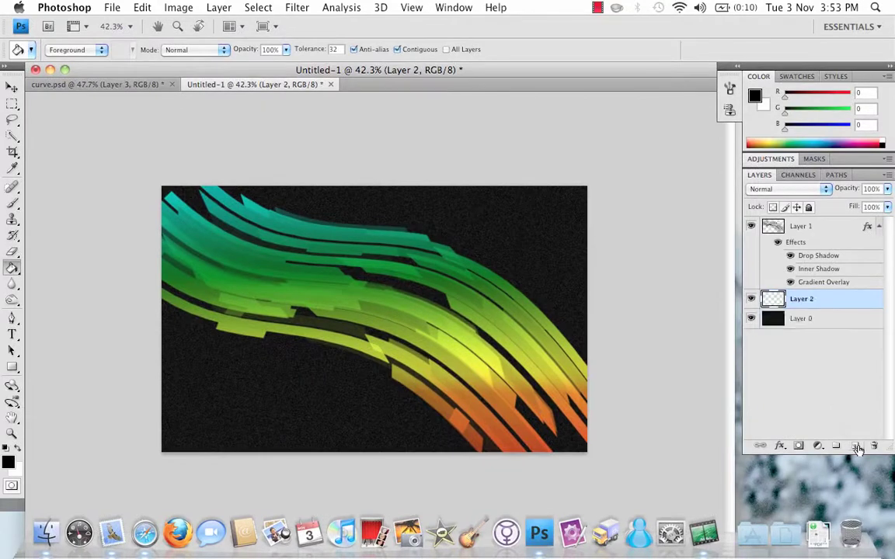
left_click(803, 190)
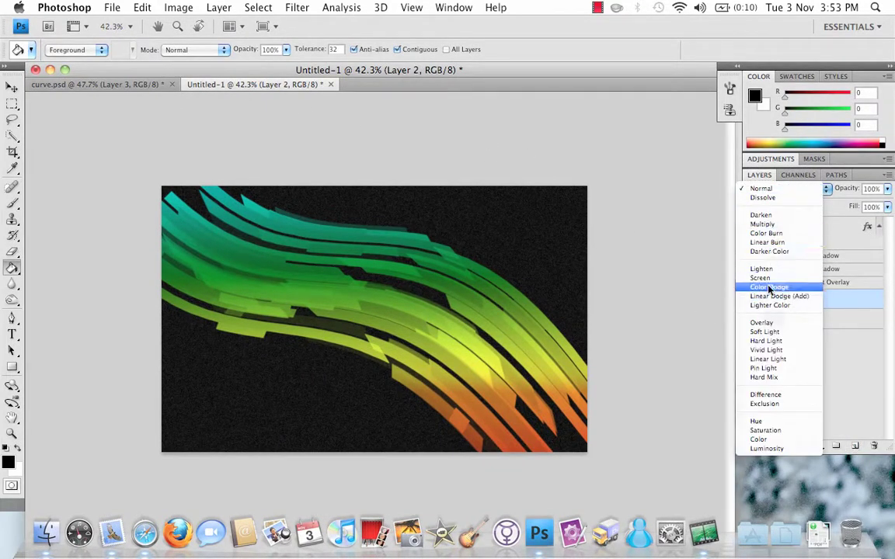
left_click(759, 438)
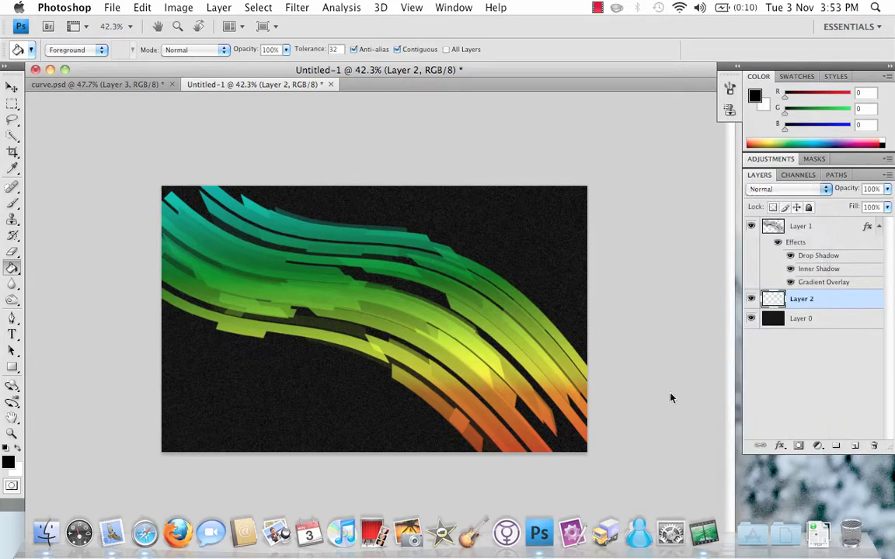
Step: Switch to the Gradient tool and choose the red-to-cyan rainbow preset
left_click(12, 268)
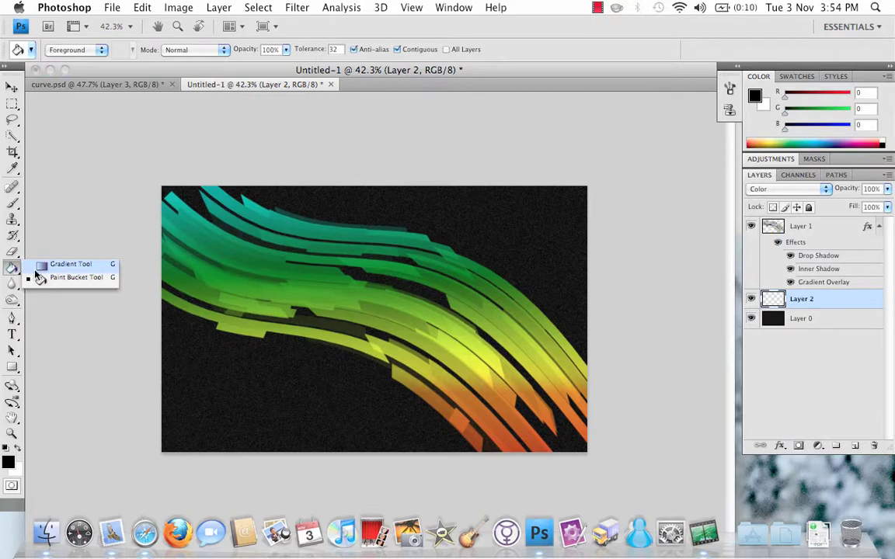
left_click(70, 265)
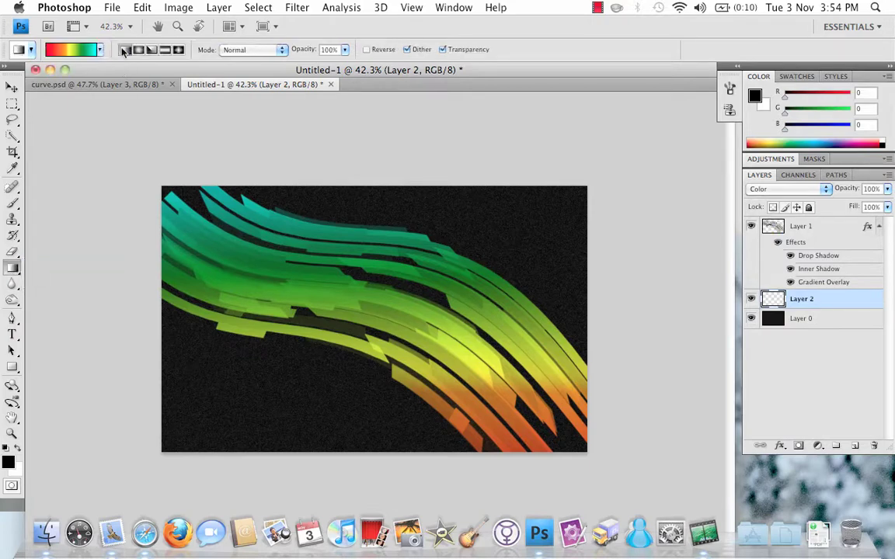
left_click(58, 54)
left_click(91, 129)
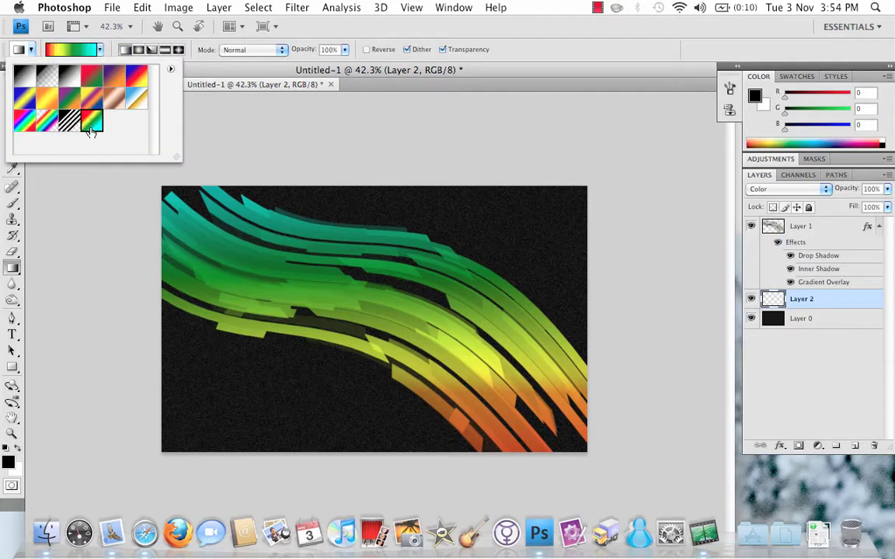
double_click(91, 129)
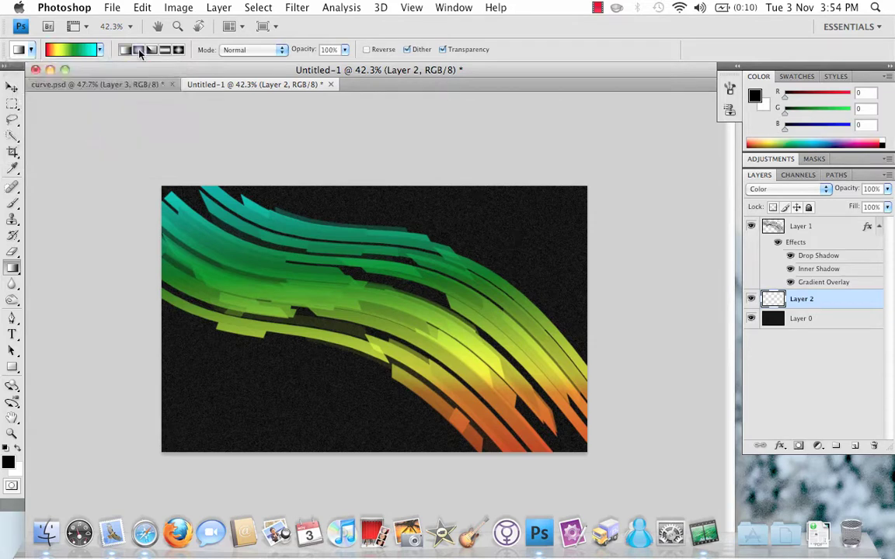
Step: Move the yellow stop to 39%, shift the midpoint and green stop, then drag the gradient diagonally
left_click(82, 49)
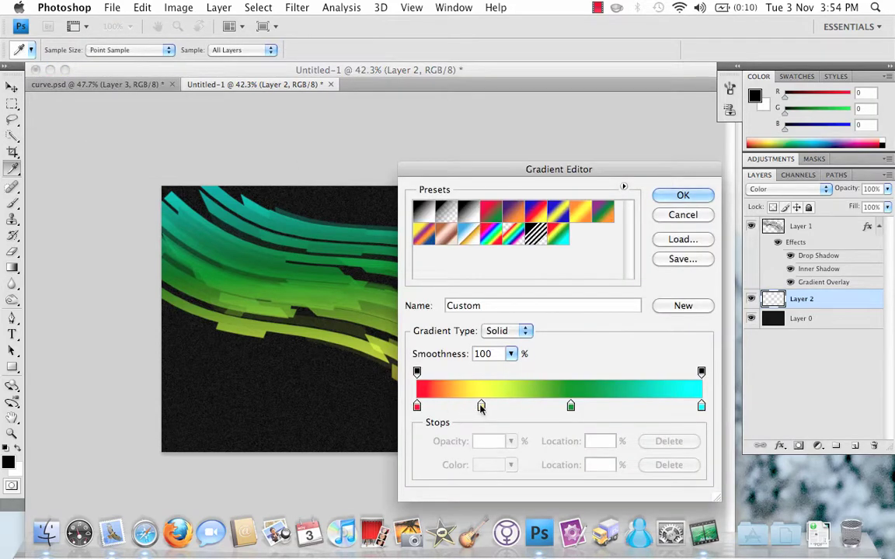
left_click_drag(481, 407, 527, 406)
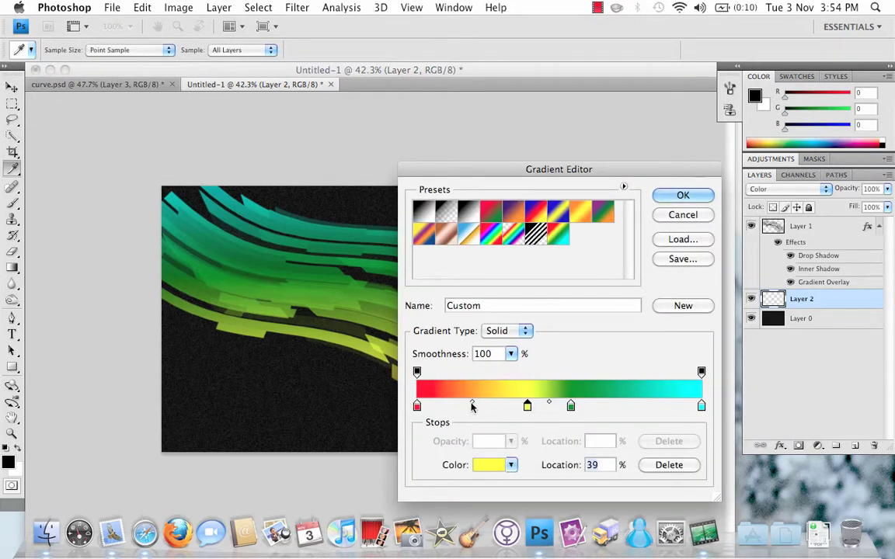
left_click_drag(471, 405, 509, 405)
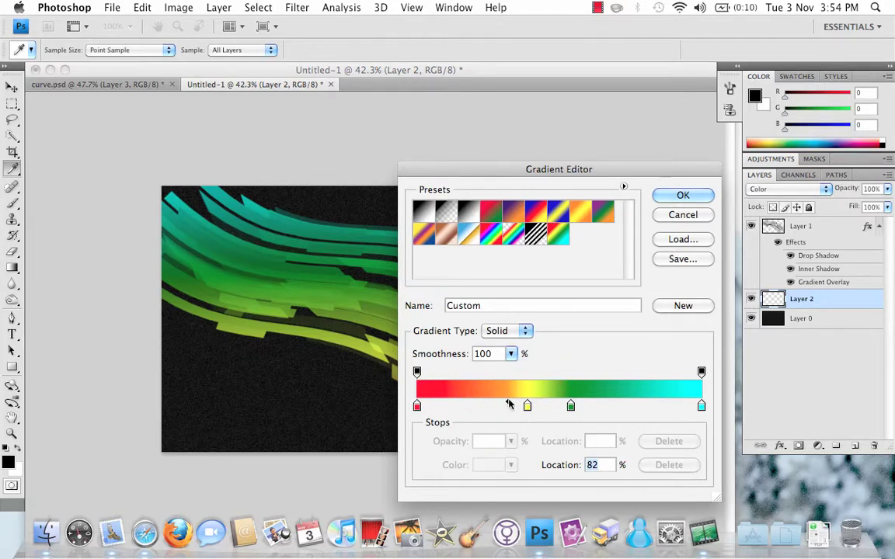
left_click_drag(571, 406, 621, 406)
mouse_move(529, 406)
left_mouse_down()
mouse_move(564, 407)
mouse_move(529, 404)
left_mouse_up()
left_click(702, 193)
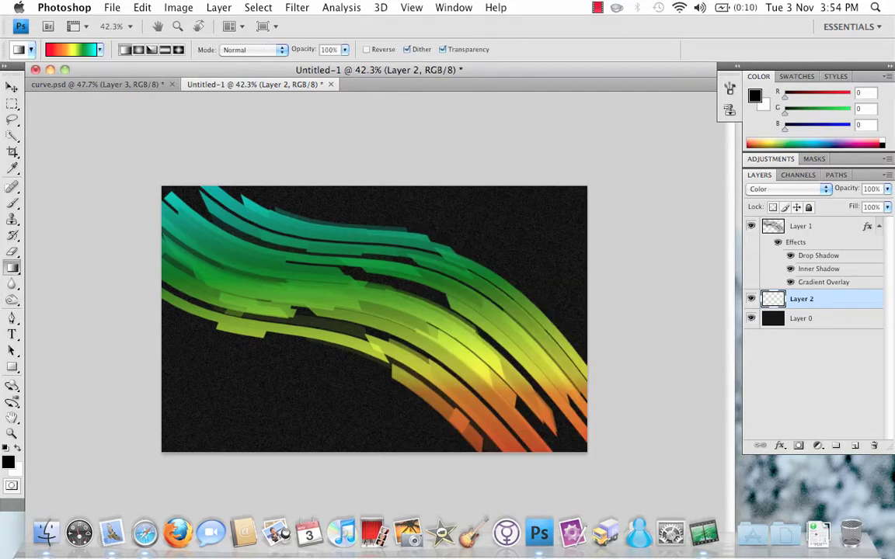
left_click_drag(167, 188, 585, 449)
Step: Add a Brightness/Contrast adjustment layer above Layer 2 with brightness 125 and contrast -35
left_click(778, 319)
left_click(777, 302)
left_click(818, 445)
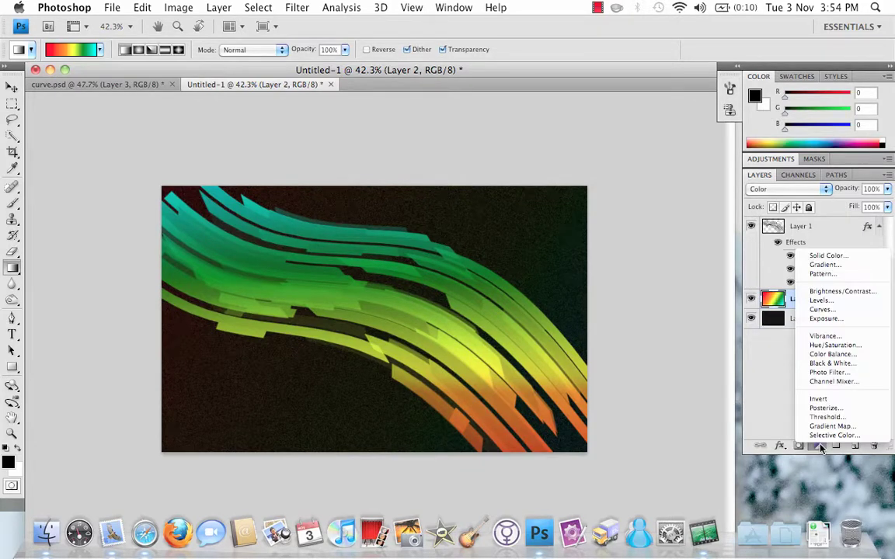
left_click(821, 292)
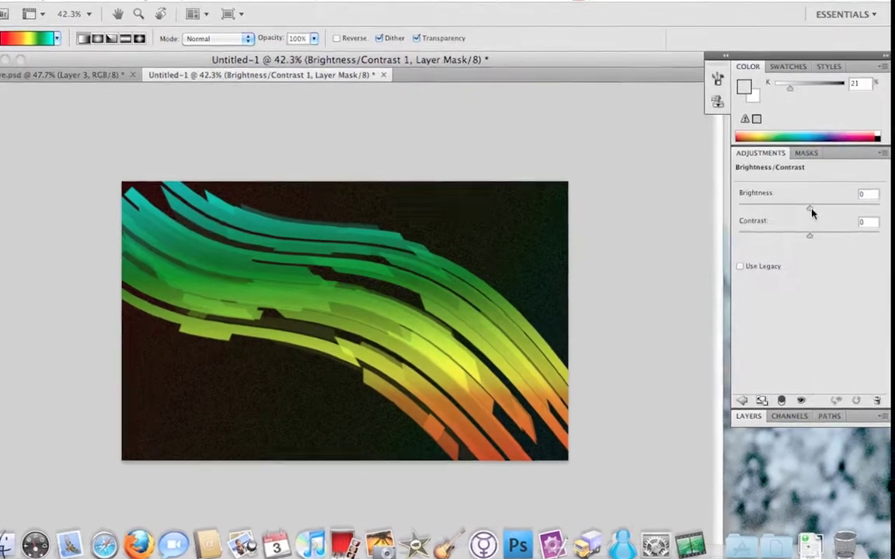
left_click_drag(809, 208, 867, 212)
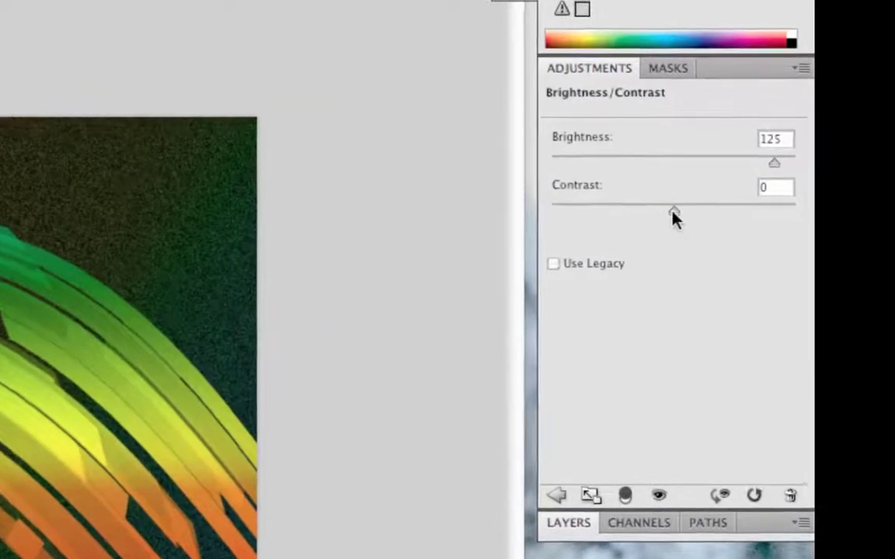
left_click_drag(738, 223, 681, 223)
left_click_drag(539, 202, 522, 200)
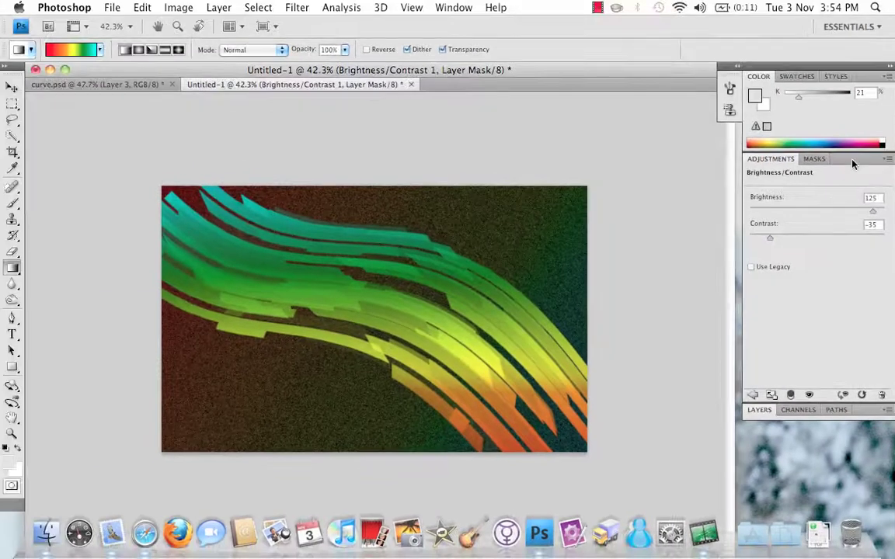
double_click(755, 150)
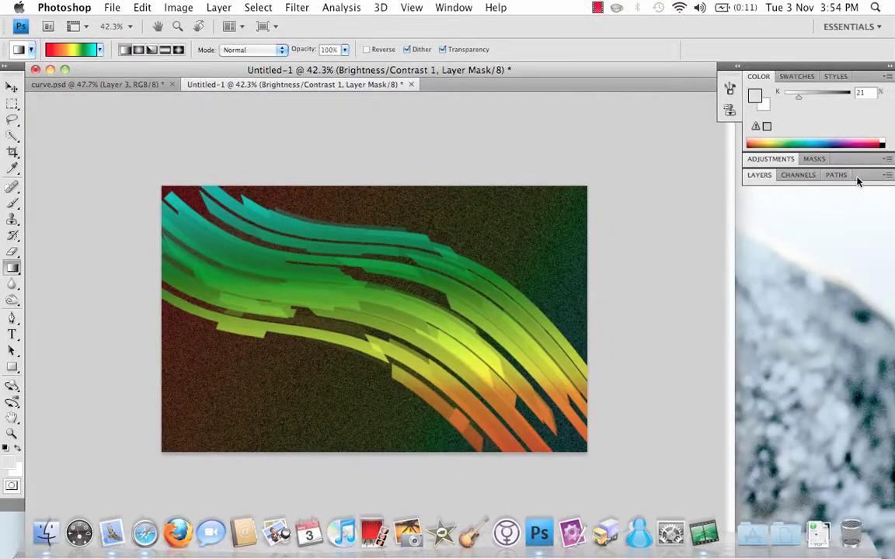
Step: Add a Hue/Saturation adjustment layer with saturation +100 and lightness -6
left_click(858, 181)
left_click(821, 454)
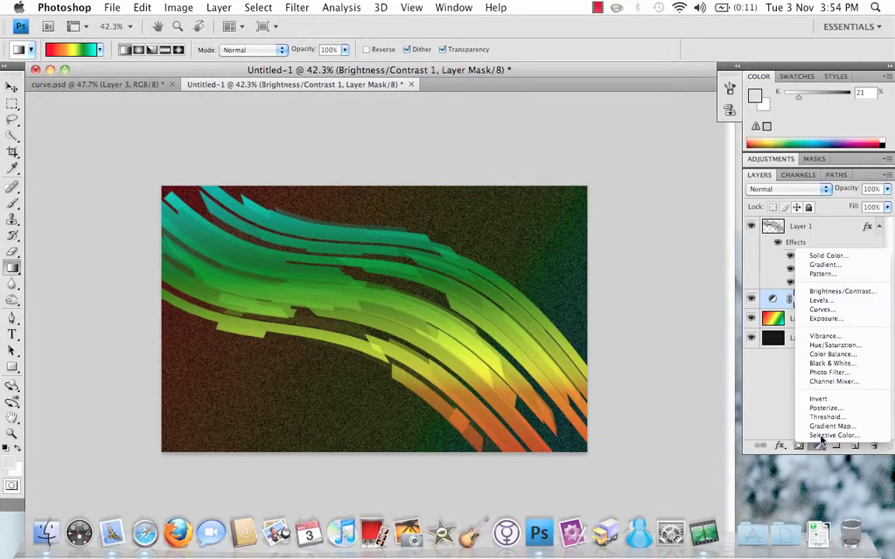
left_click(821, 345)
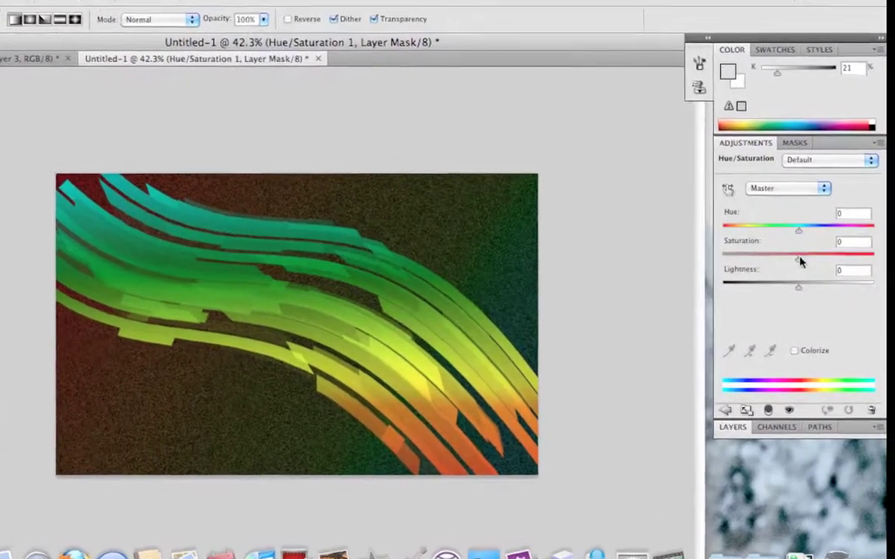
left_click_drag(801, 262, 874, 255)
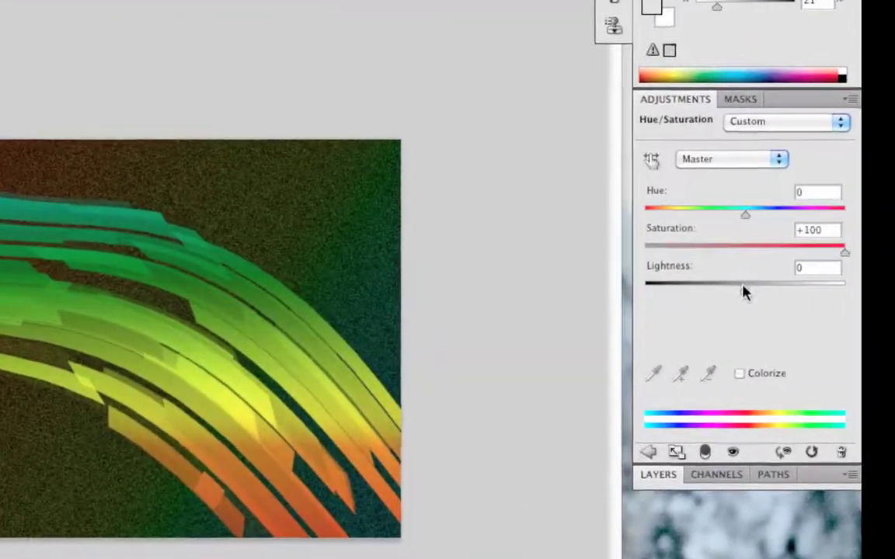
left_click_drag(743, 291, 747, 292)
left_click_drag(667, 292, 654, 292)
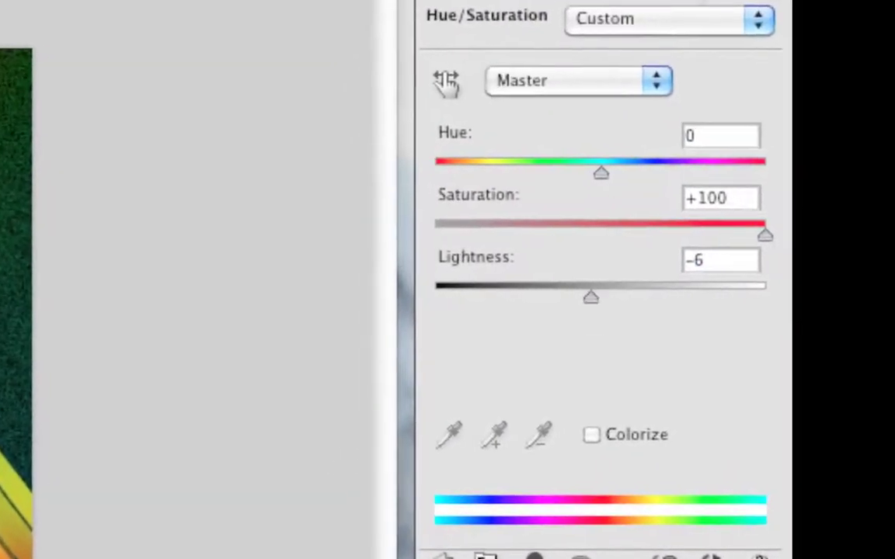
double_click(697, 3)
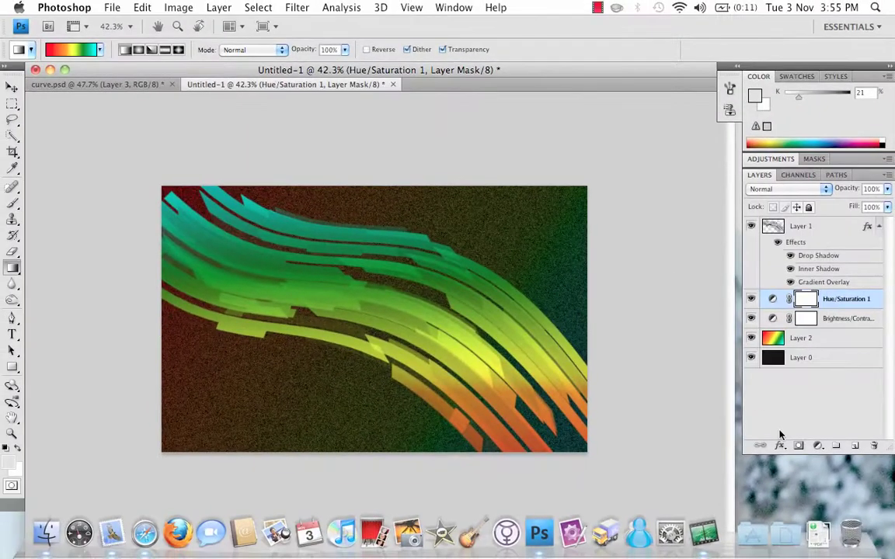
Step: Create an empty Layer 3 at the top, then discard it
left_click(812, 410)
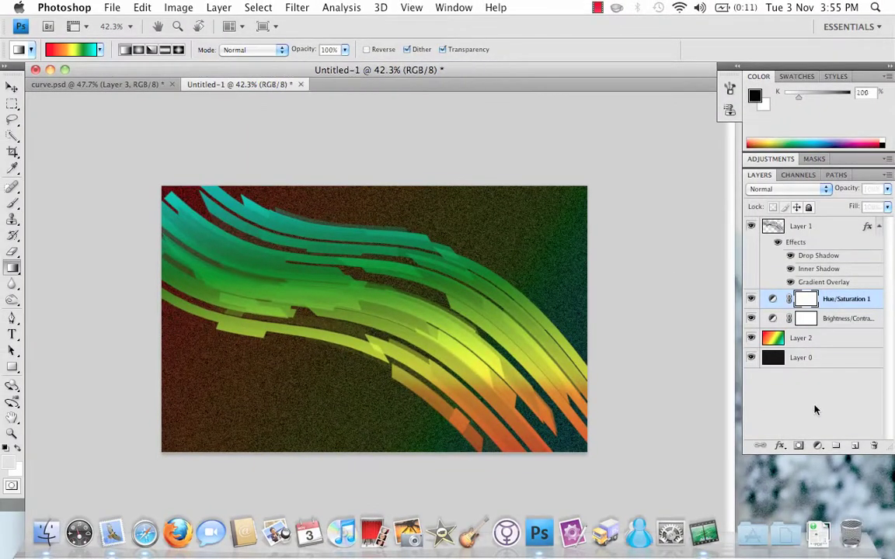
left_click(855, 446)
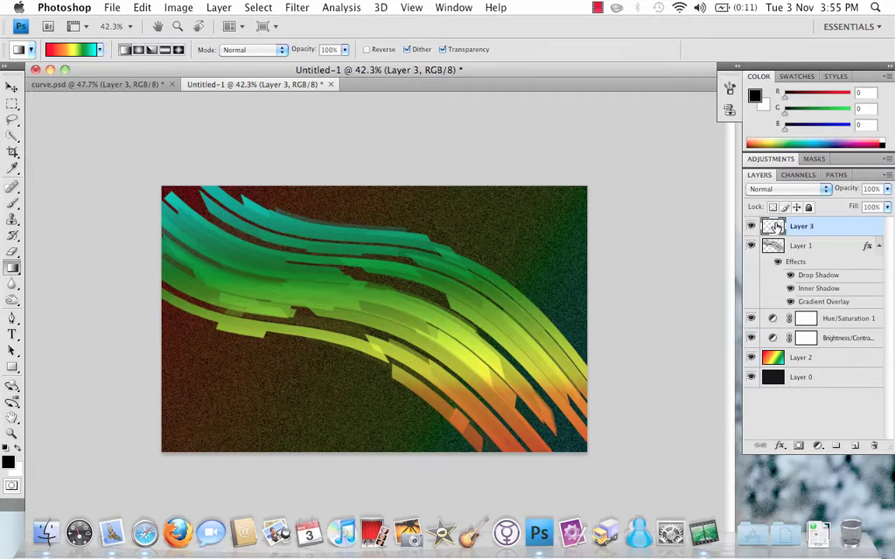
left_click_drag(802, 226, 873, 445)
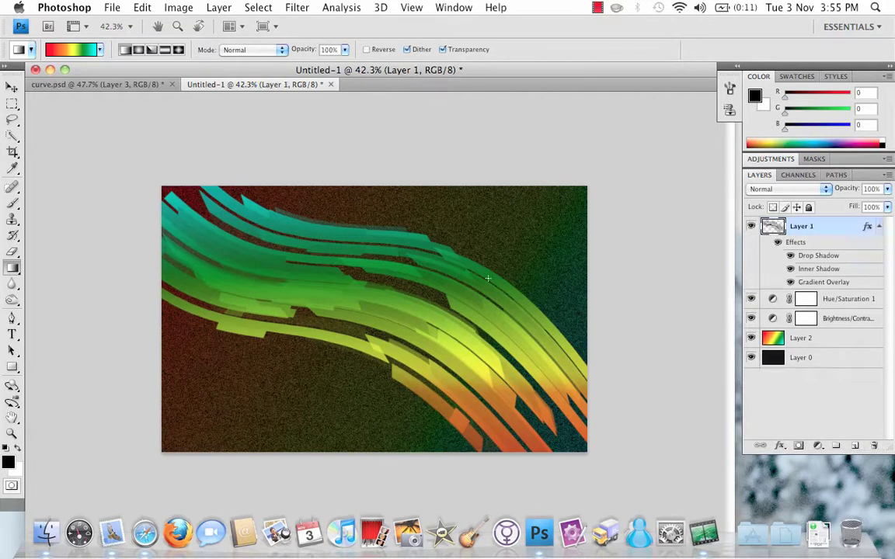
Step: Type 'CurVe' in black Cooper Std Black 200 pt over the streaks and move it left and down
left_click(12, 334)
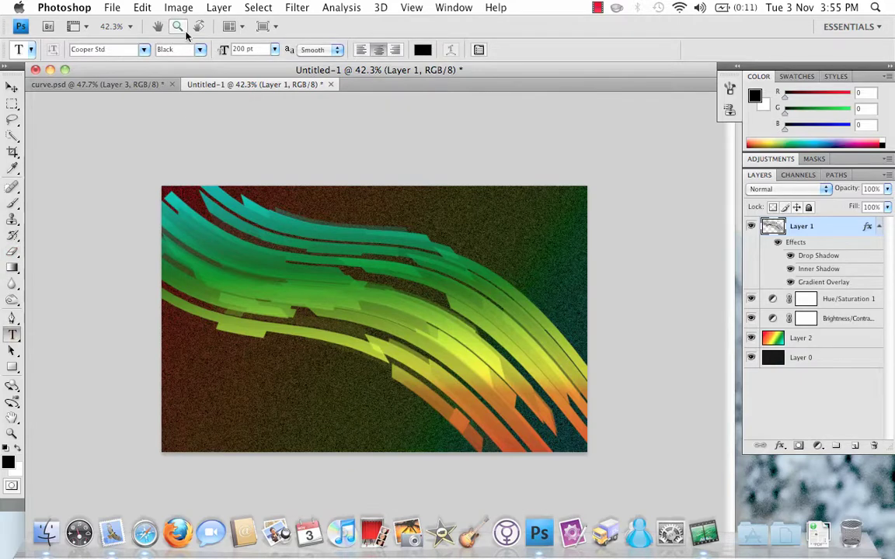
left_click(135, 51)
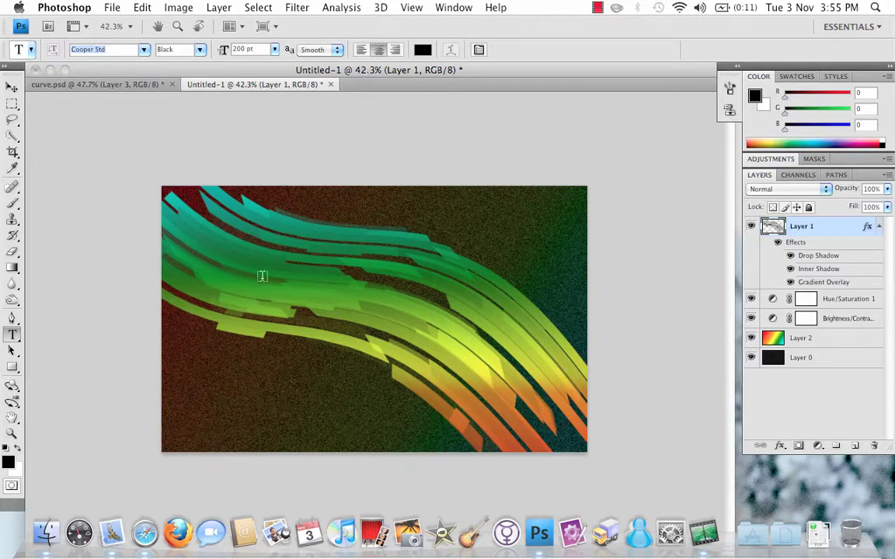
left_click_drag(247, 250, 552, 403)
type("Cur")
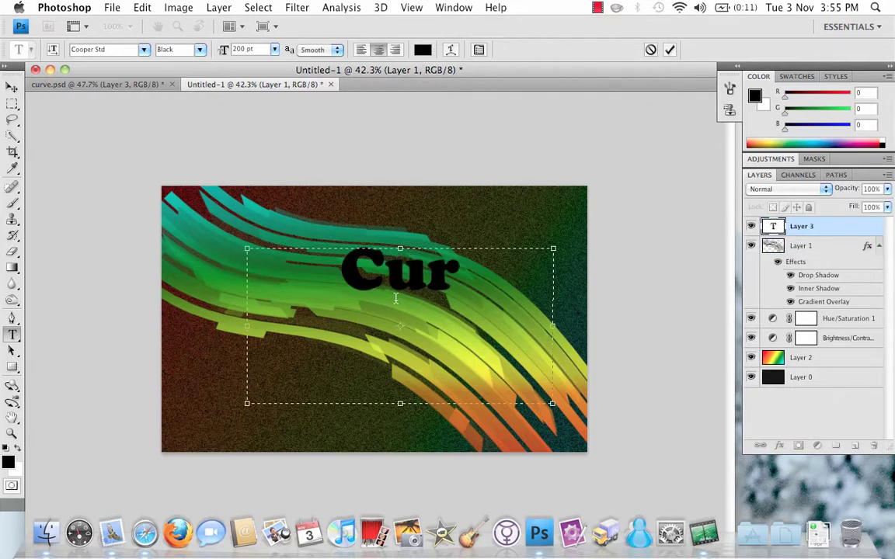
type("Ve")
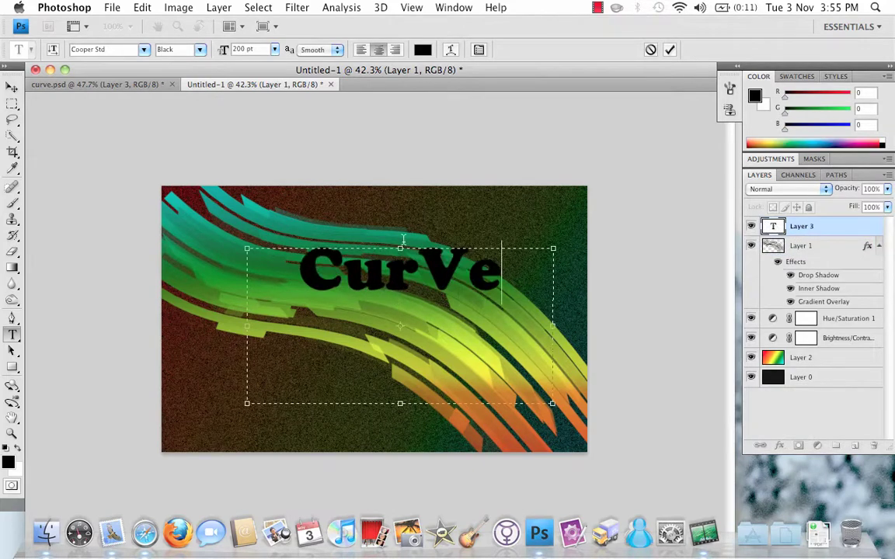
key("super+Return")
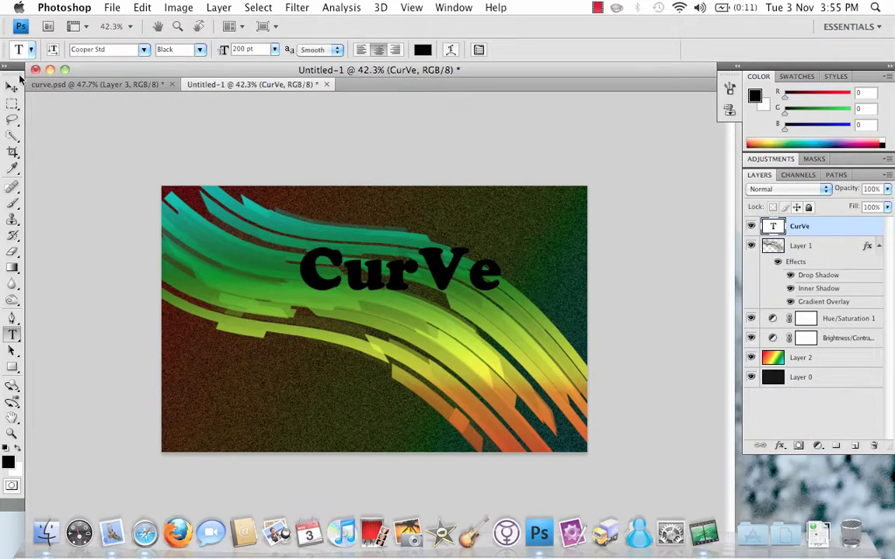
left_click(12, 87)
left_click_drag(352, 259, 339, 304)
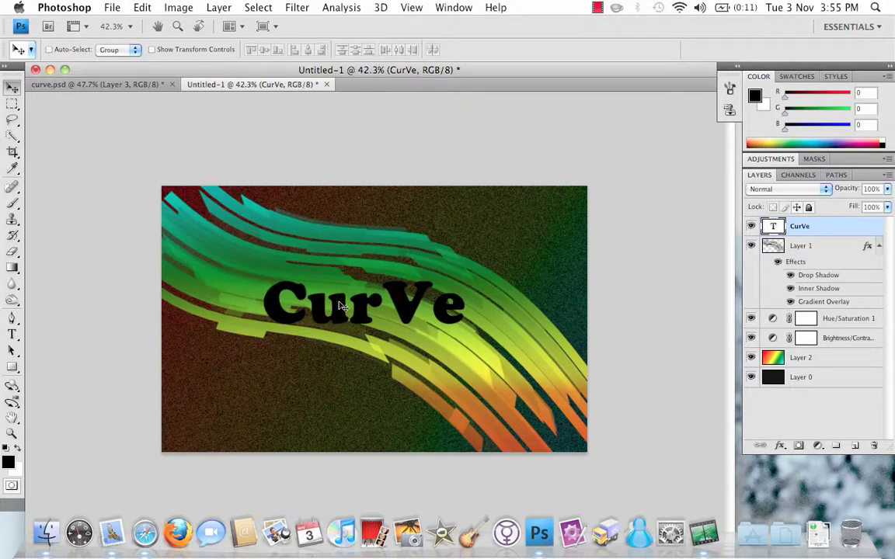
Step: Check the curve.psd reference, then rotate the CurVe text 23.8° clockwise and nudge it up-left
left_click(137, 82)
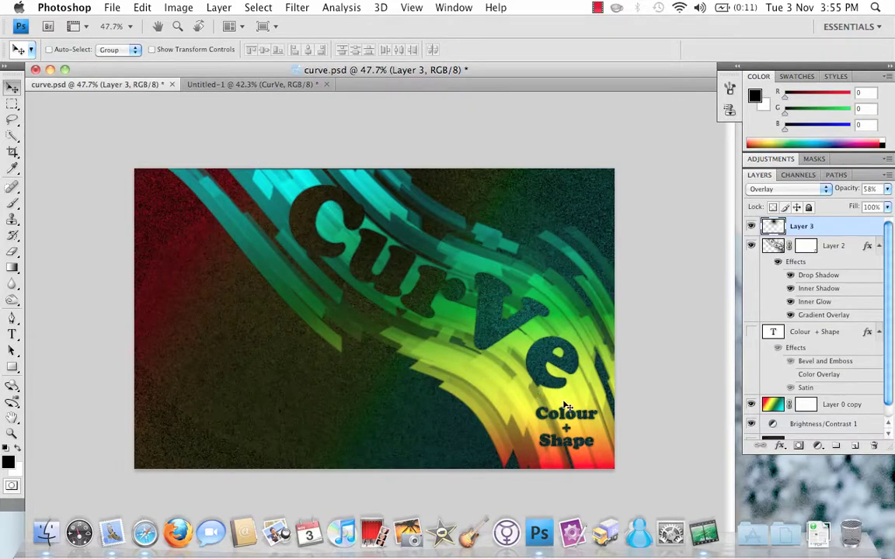
left_click(276, 85)
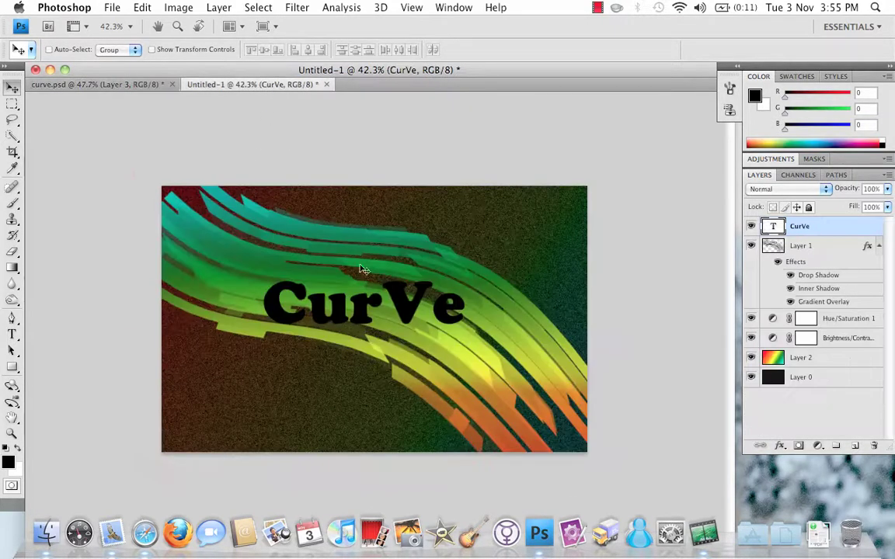
key("super+t")
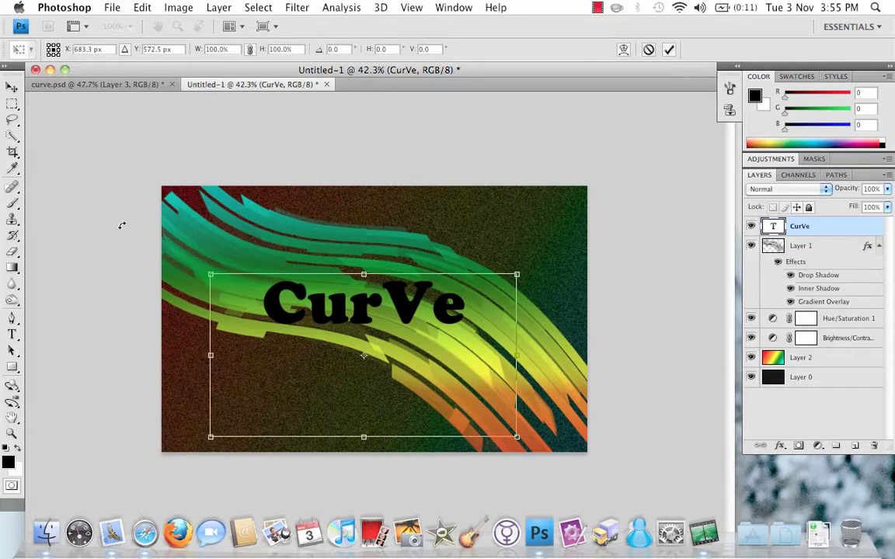
left_click_drag(209, 264, 324, 239)
mouse_move(404, 310)
left_mouse_down()
mouse_move(384, 289)
mouse_move(390, 305)
left_mouse_up()
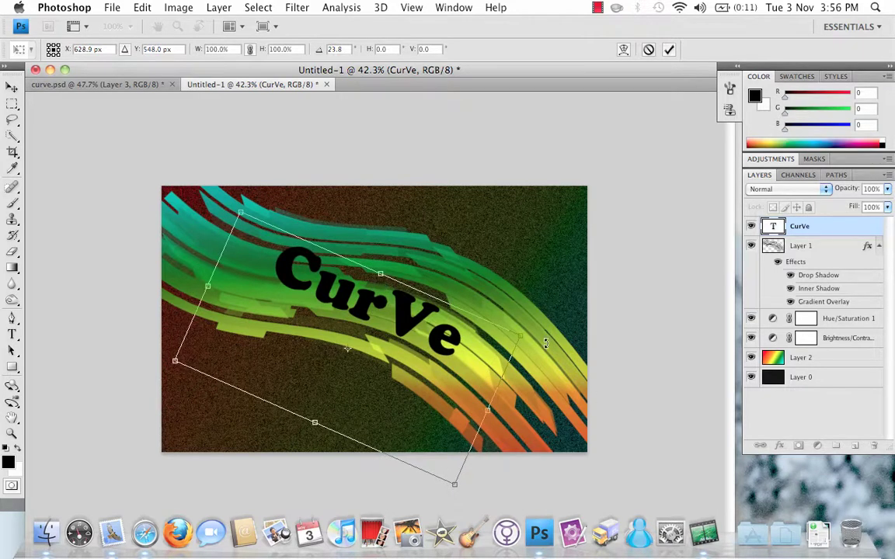